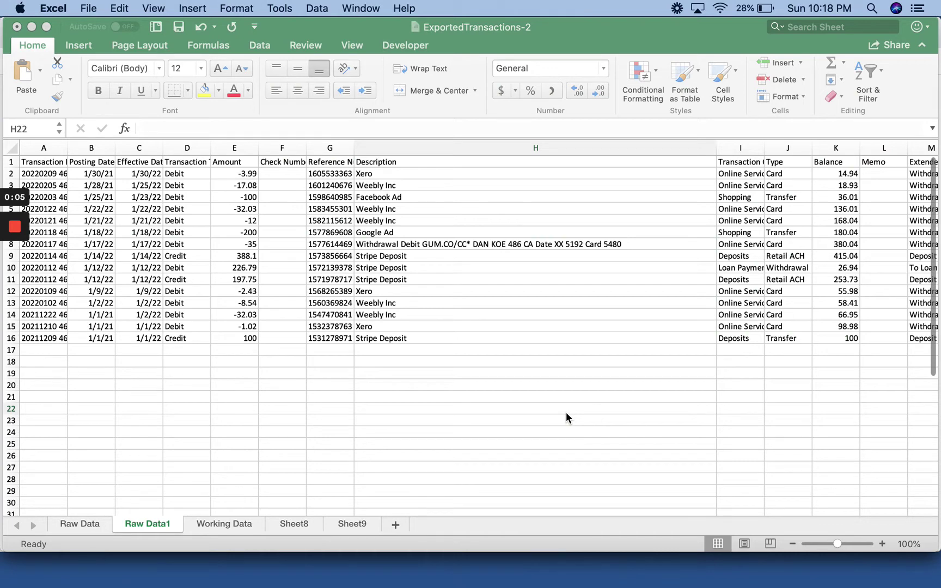
- Bring Excel forward, glance at the File menu, and scroll across the Raw Data1 transactions
click(566, 413)
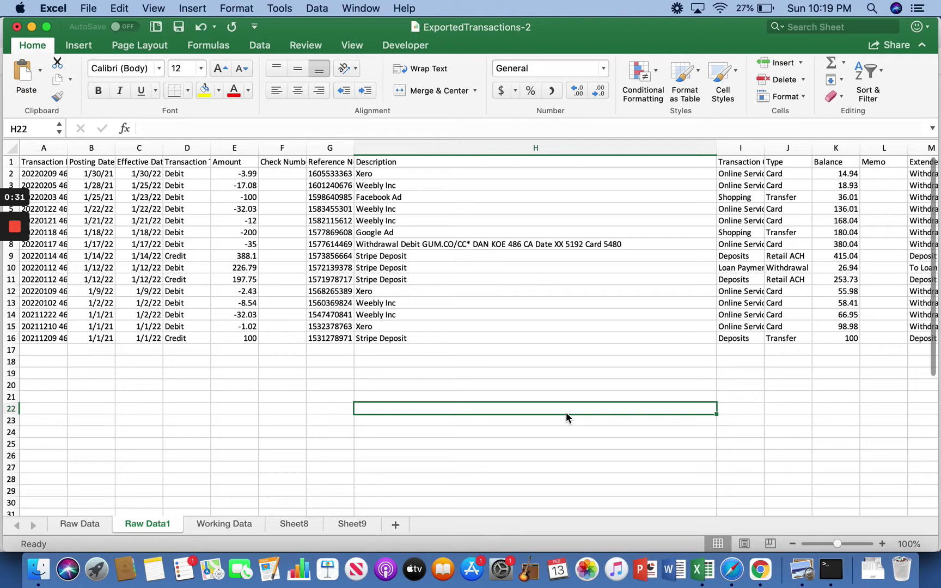
click(97, 7)
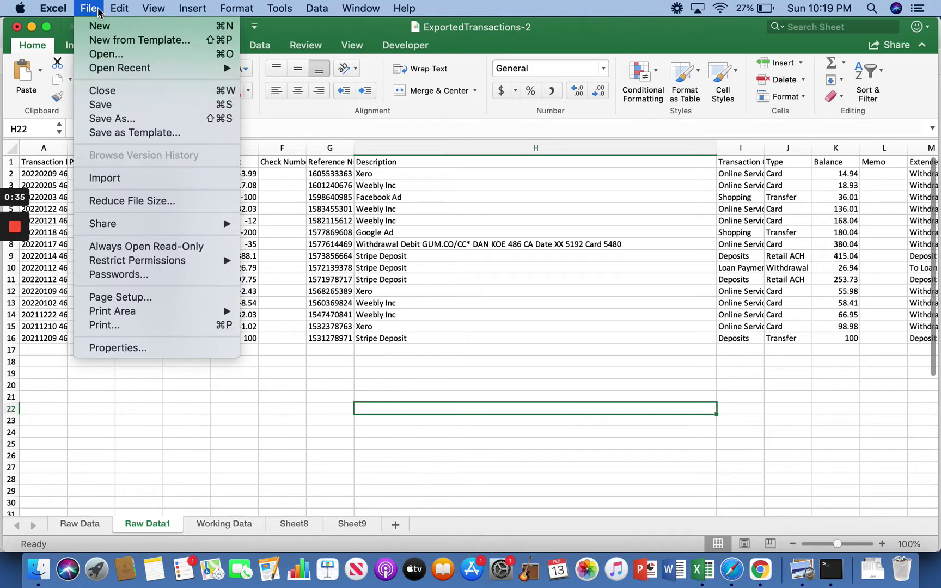
mouse_move(114, 67)
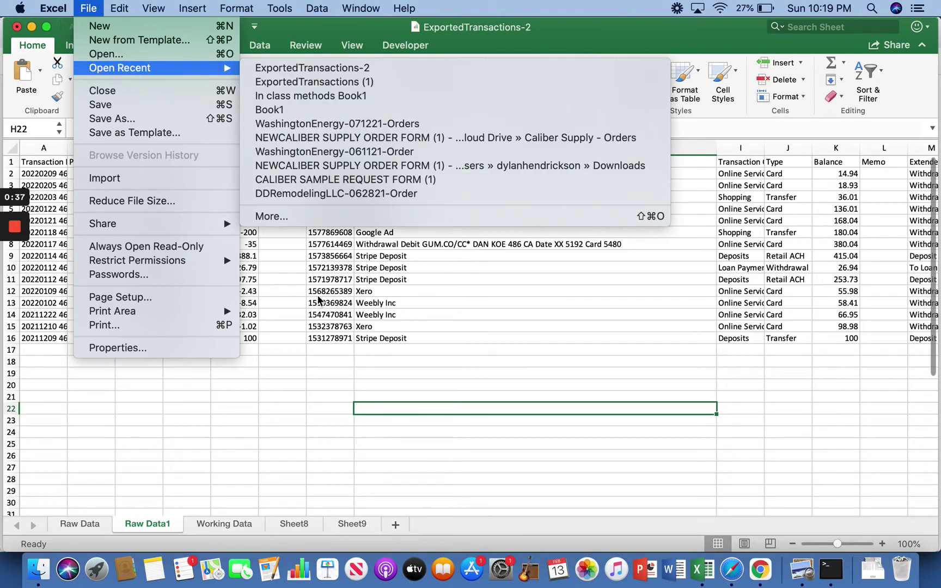
click(296, 367)
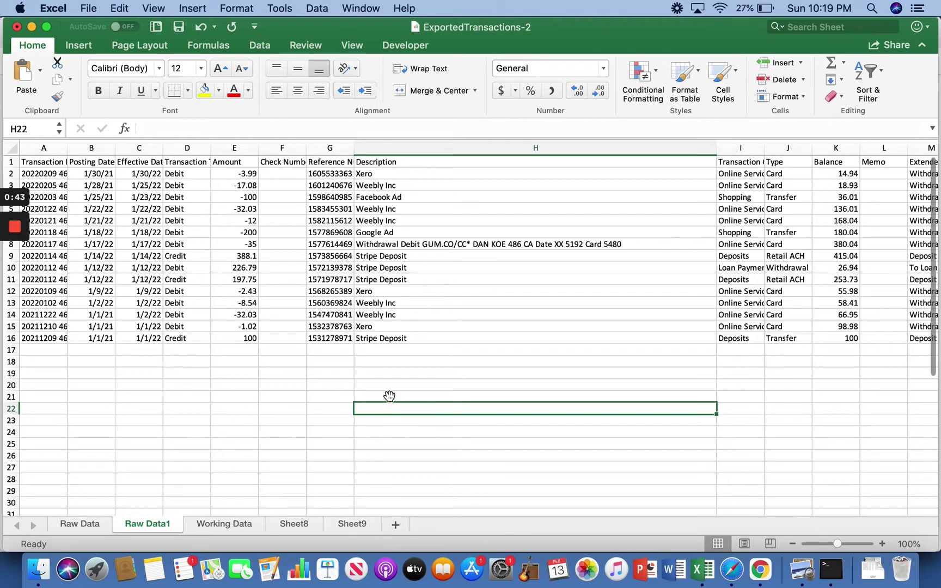
scroll(420, 291, right, 10)
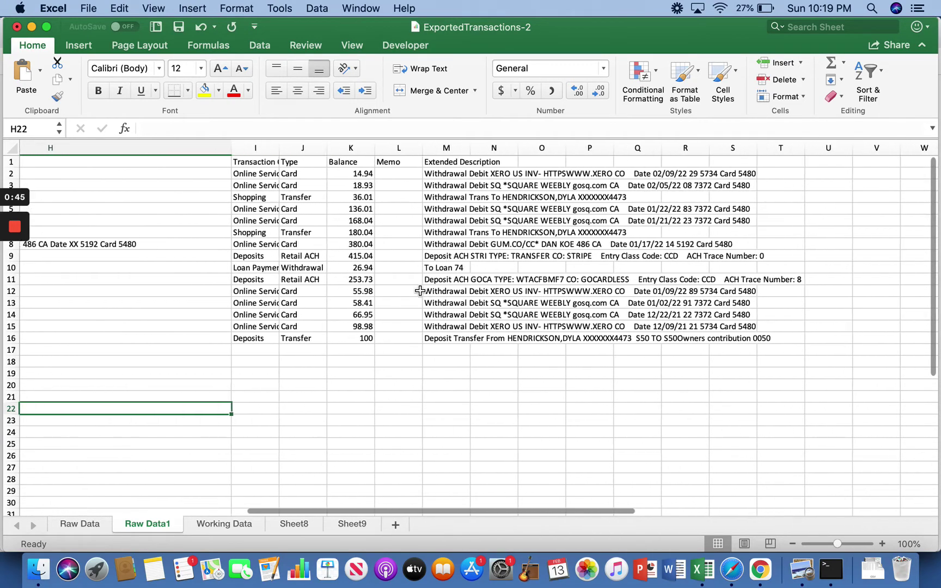
scroll(420, 291, left, 10)
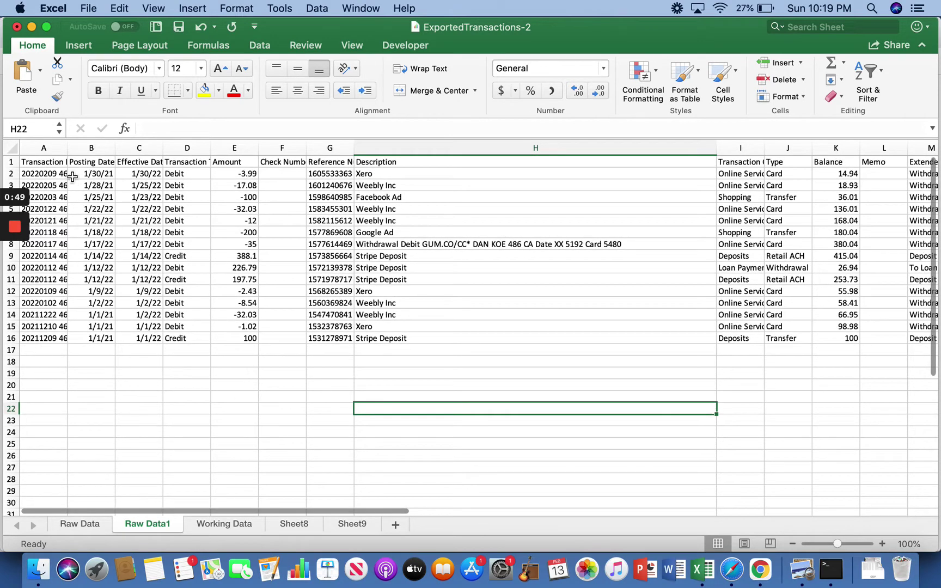
- Select the transaction data block from the Transaction ID heading, then clear the selection
click(56, 163)
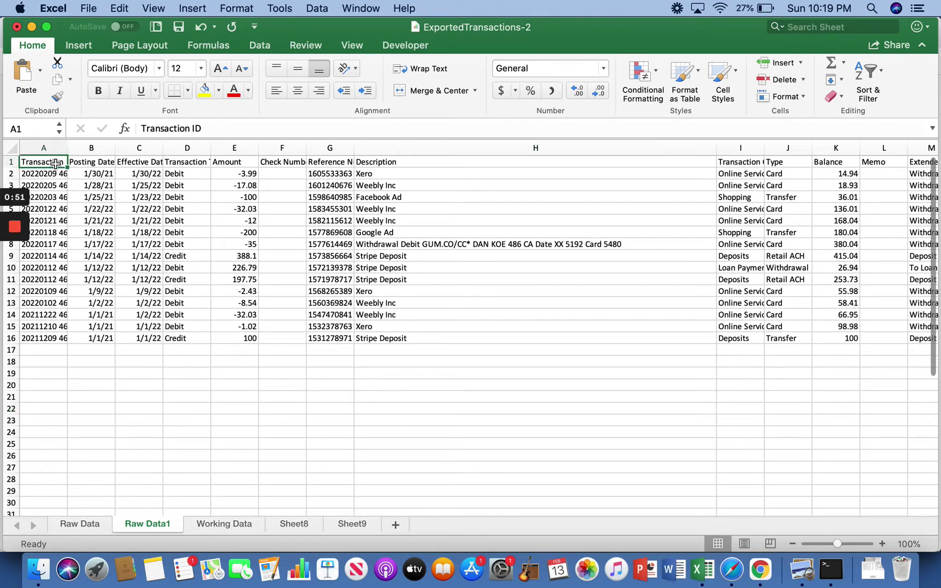
click(141, 444)
drag(48, 163, 583, 340)
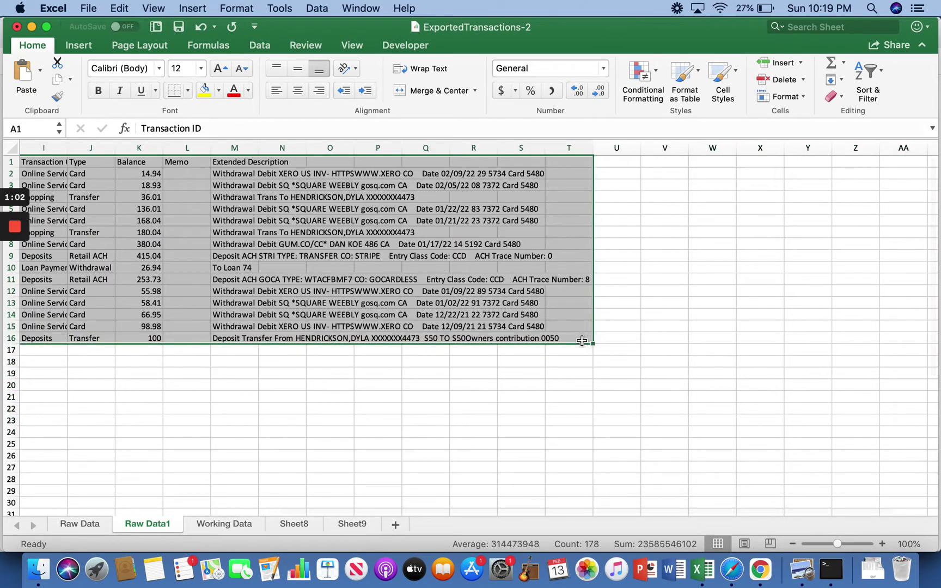
click(368, 396)
- Open Working Data, compare it with Raw Data1, and return to Working Data
click(219, 525)
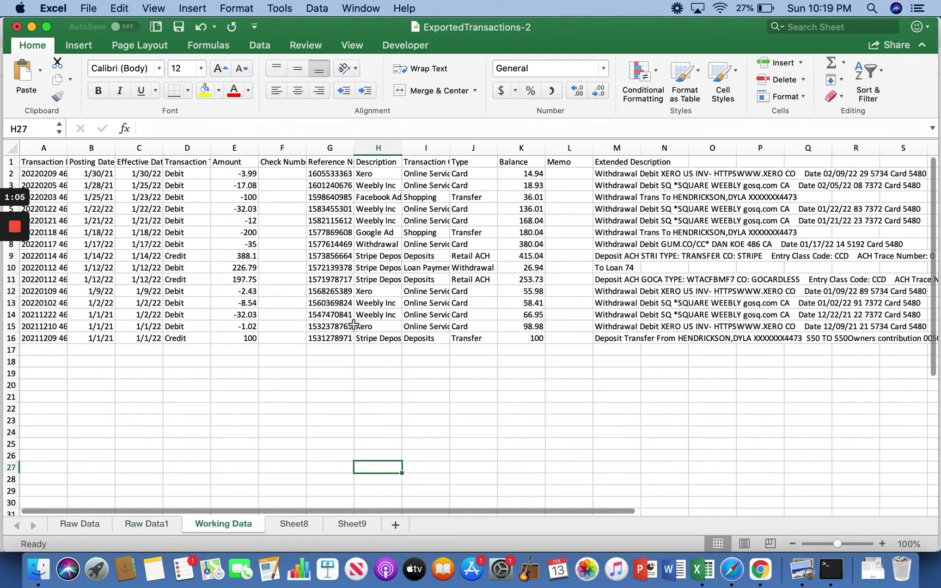
click(144, 523)
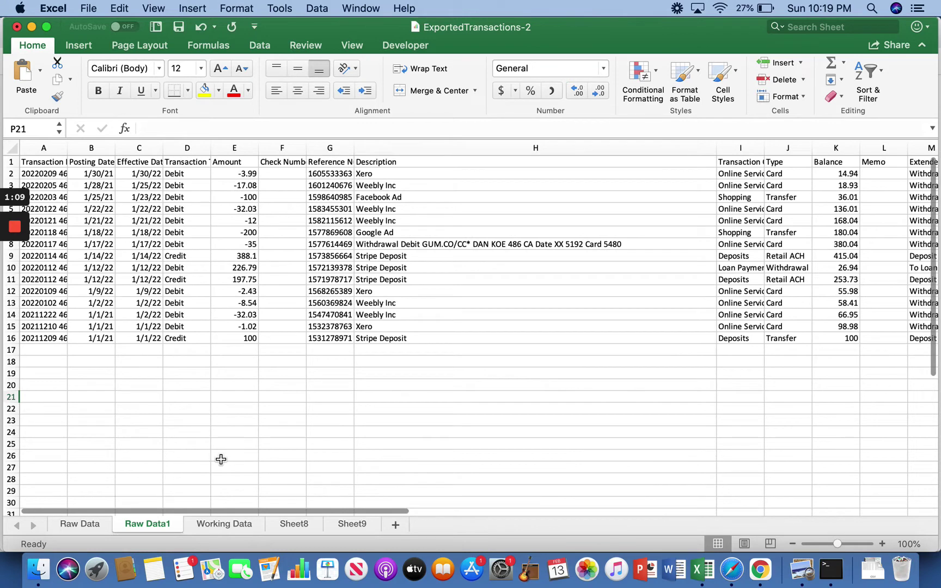
click(229, 526)
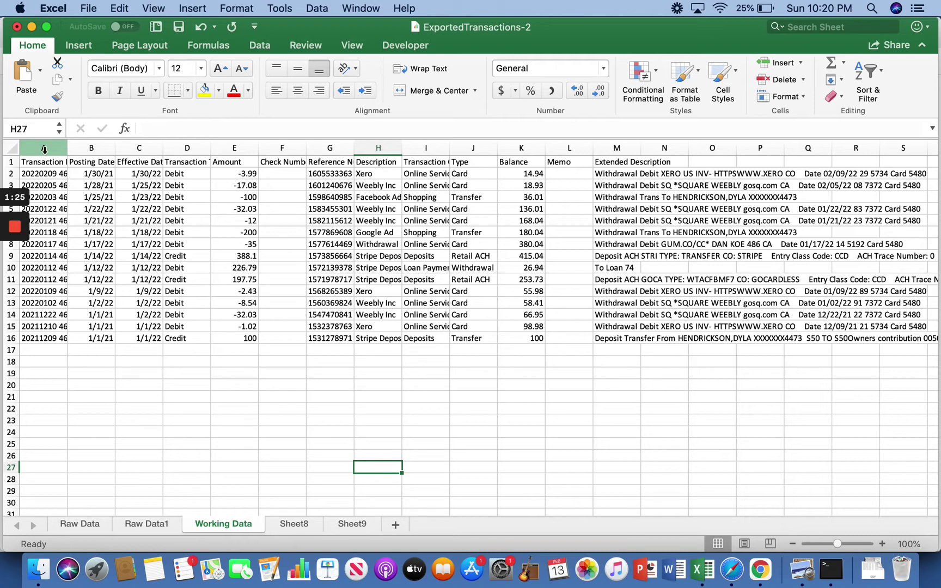
- Delete the Transaction ID, Effective Date, Transaction Type, Check Number and Reference Number columns
right_click(45, 149)
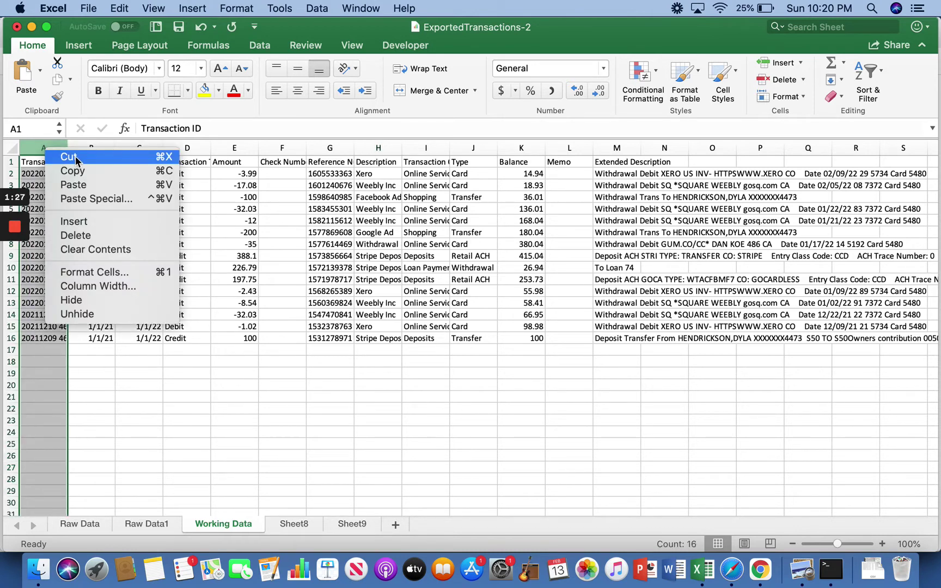
click(91, 235)
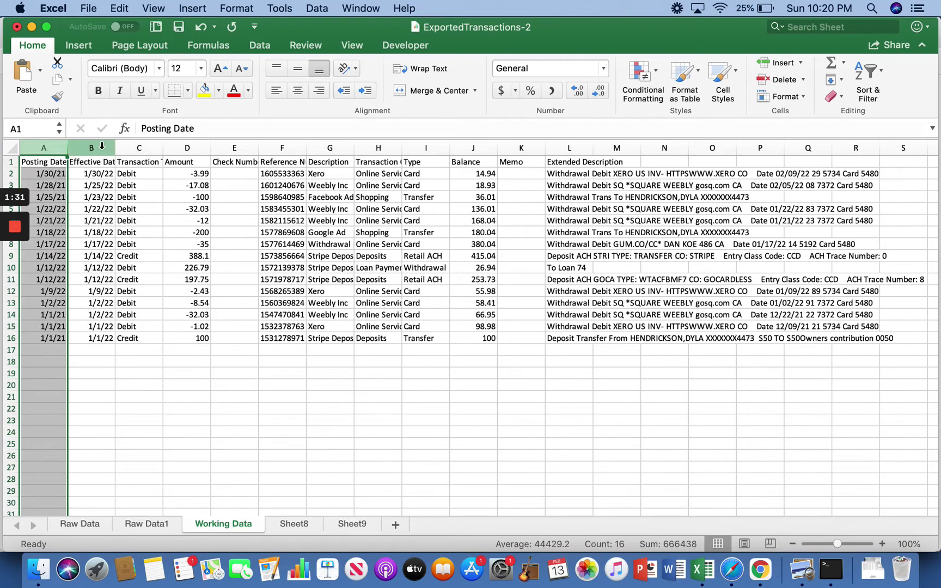
right_click(98, 147)
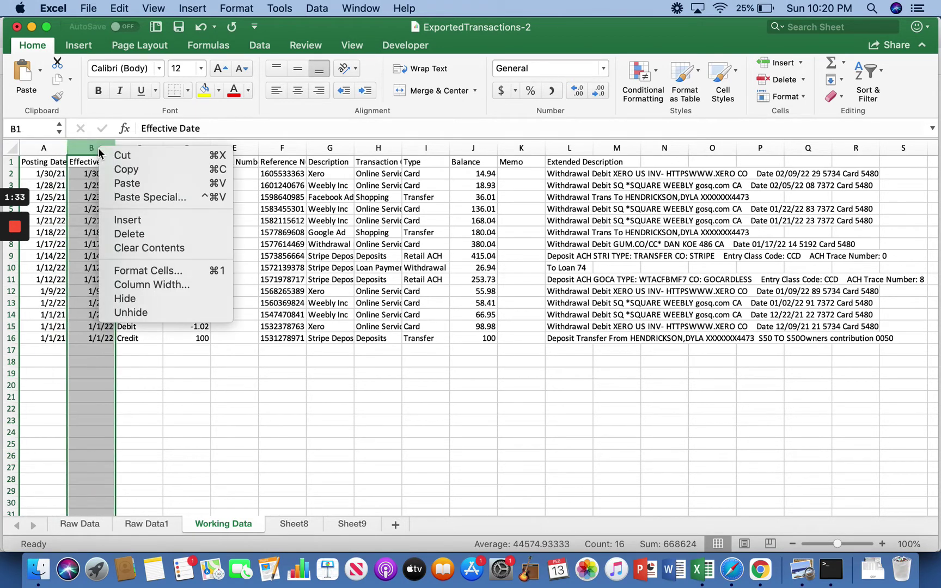
click(135, 236)
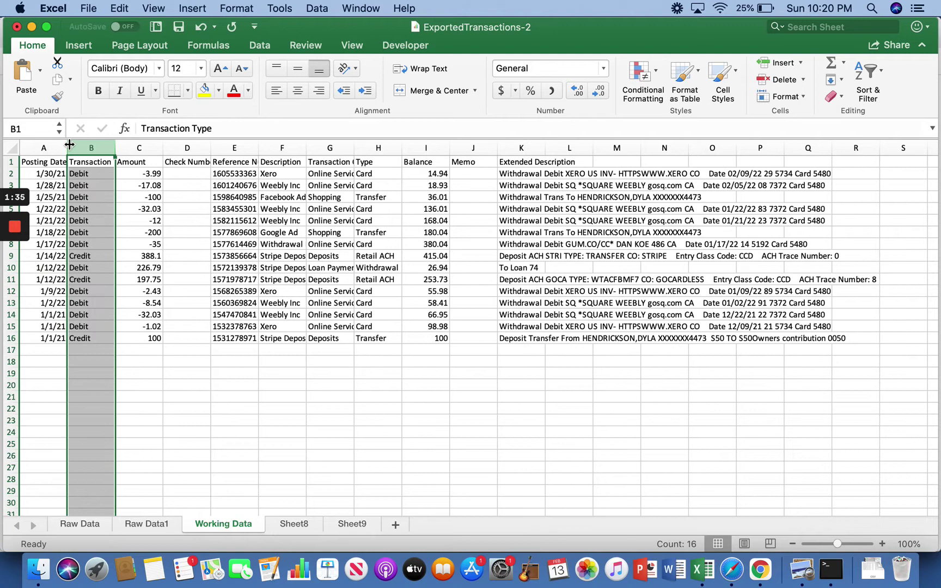
right_click(95, 151)
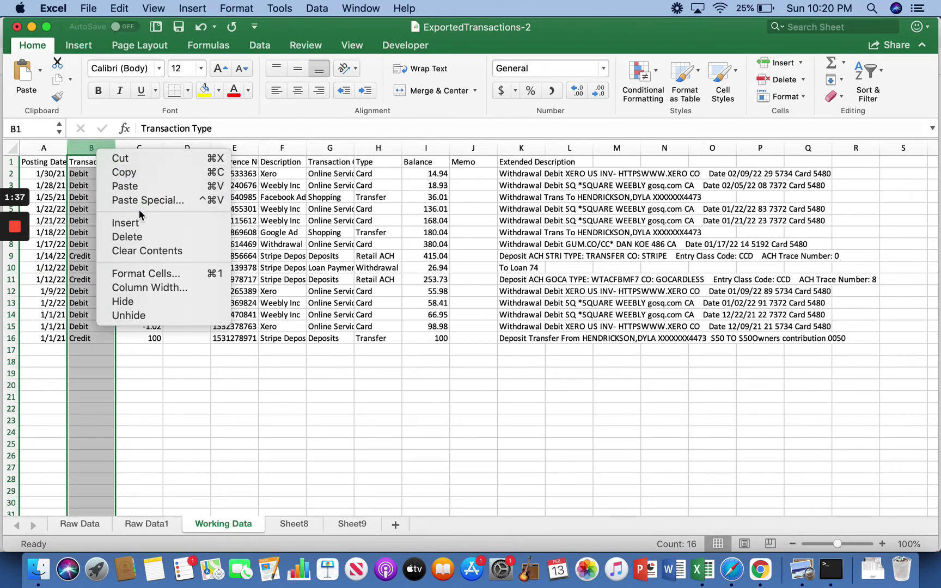
click(141, 236)
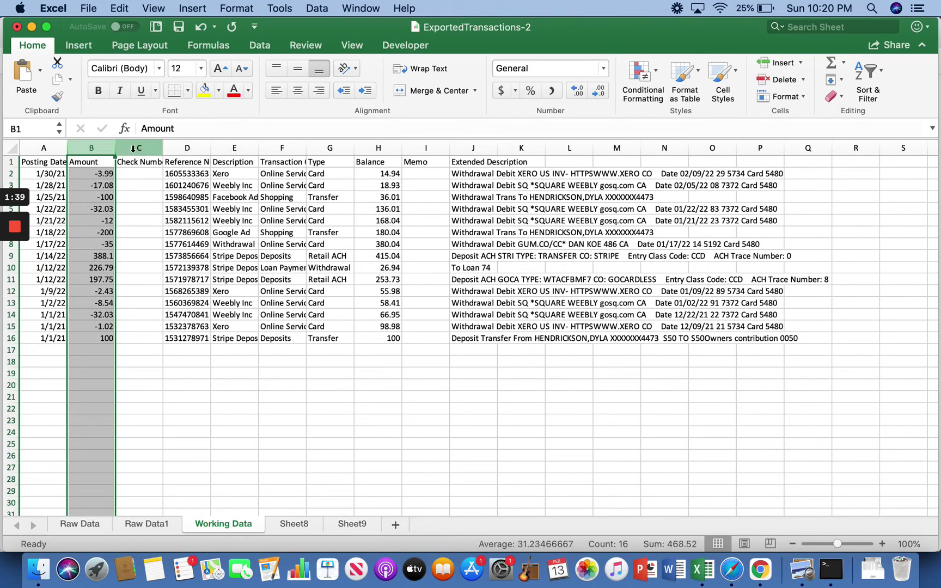
right_click(145, 148)
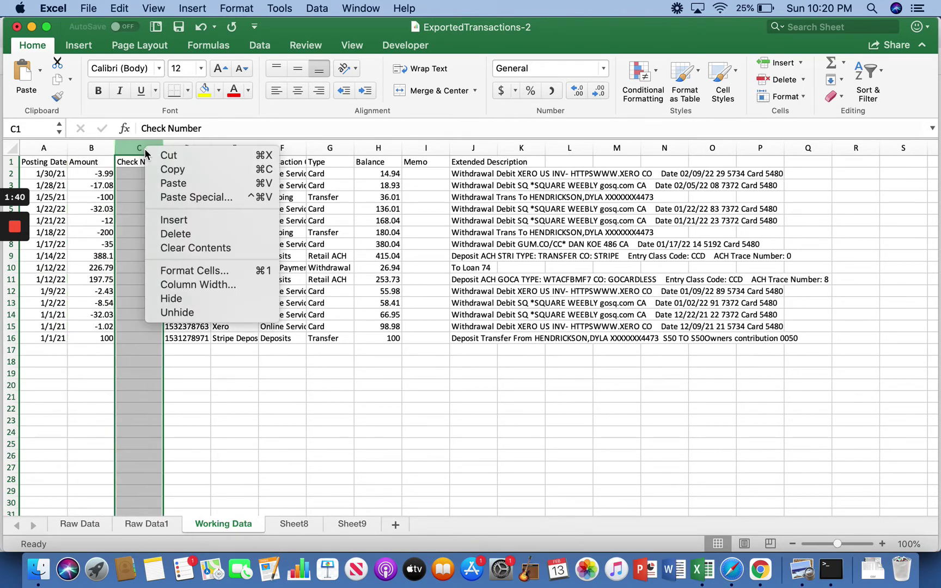
click(190, 231)
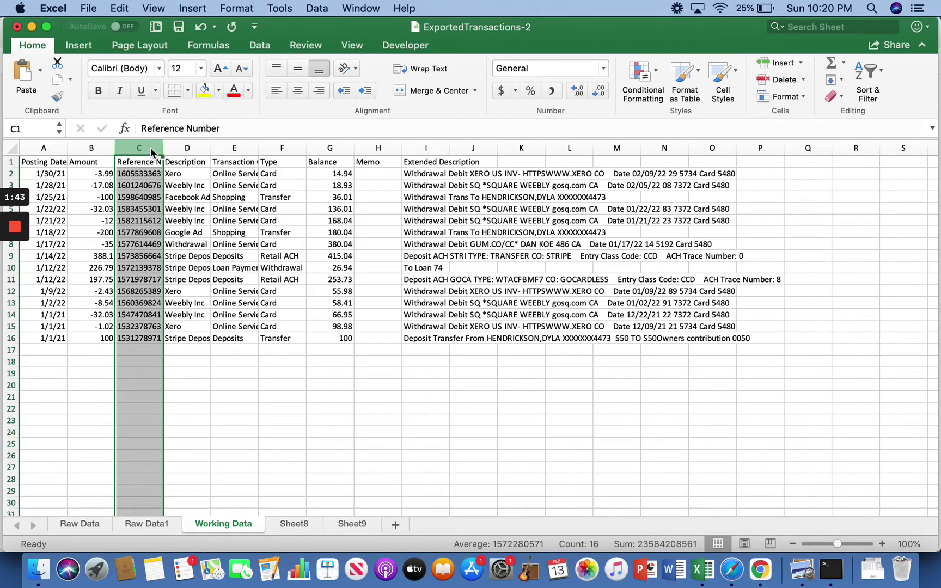
right_click(152, 147)
click(196, 234)
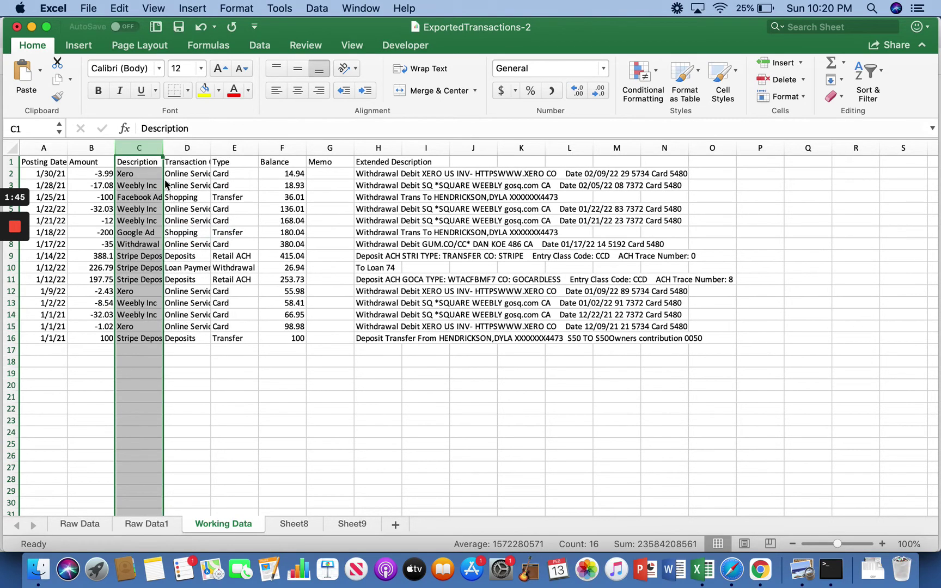
- Delete the Type, Balance, Memo and Extended Description columns
right_click(188, 146)
key(Escape)
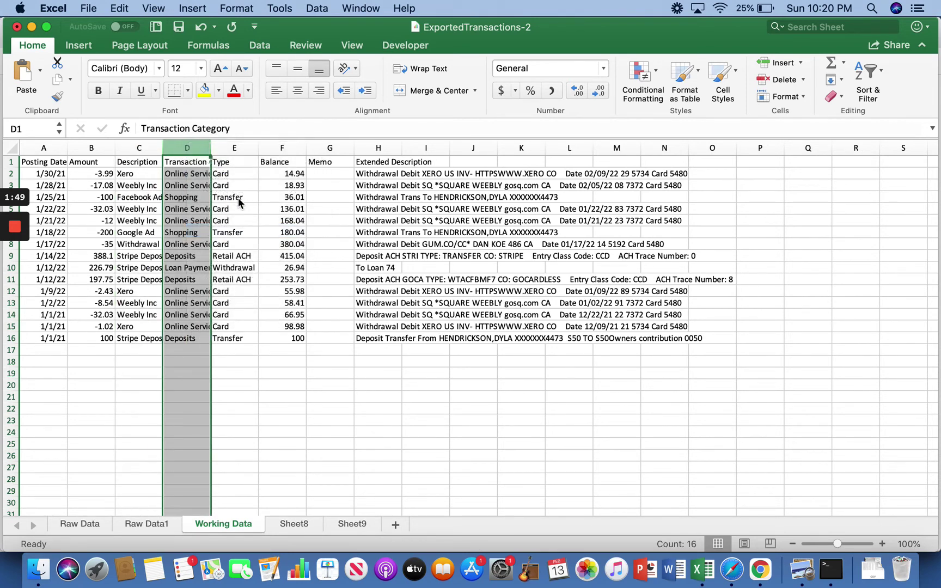
right_click(191, 147)
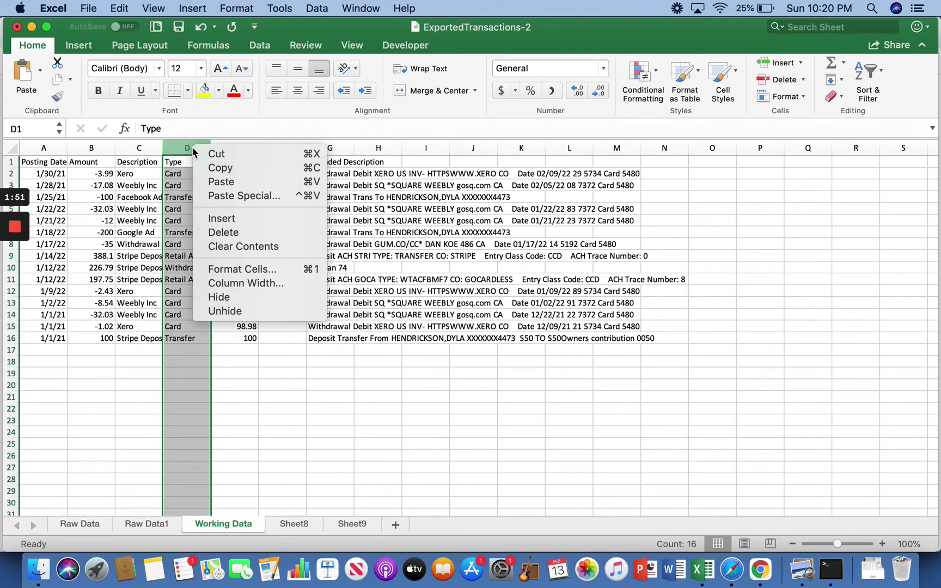
click(223, 232)
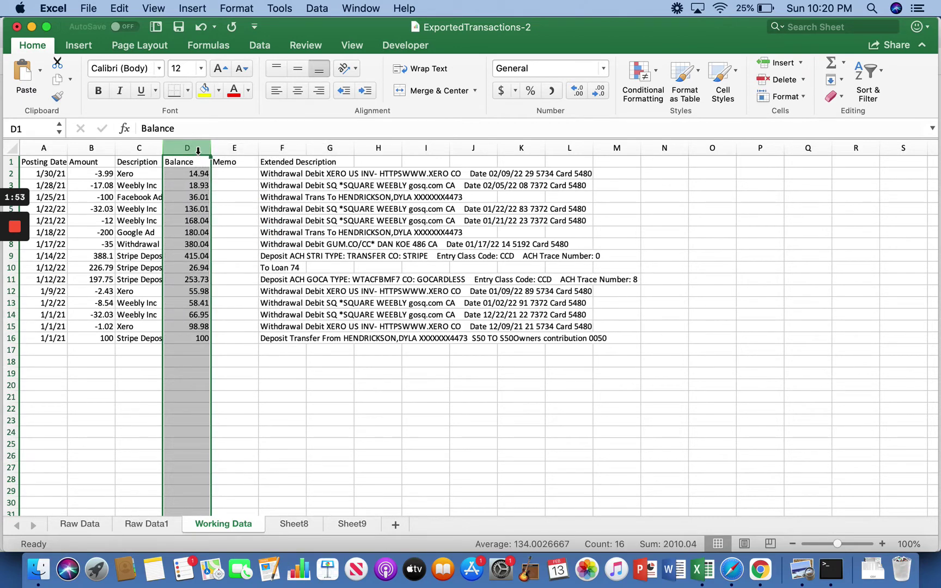
right_click(199, 151)
click(233, 232)
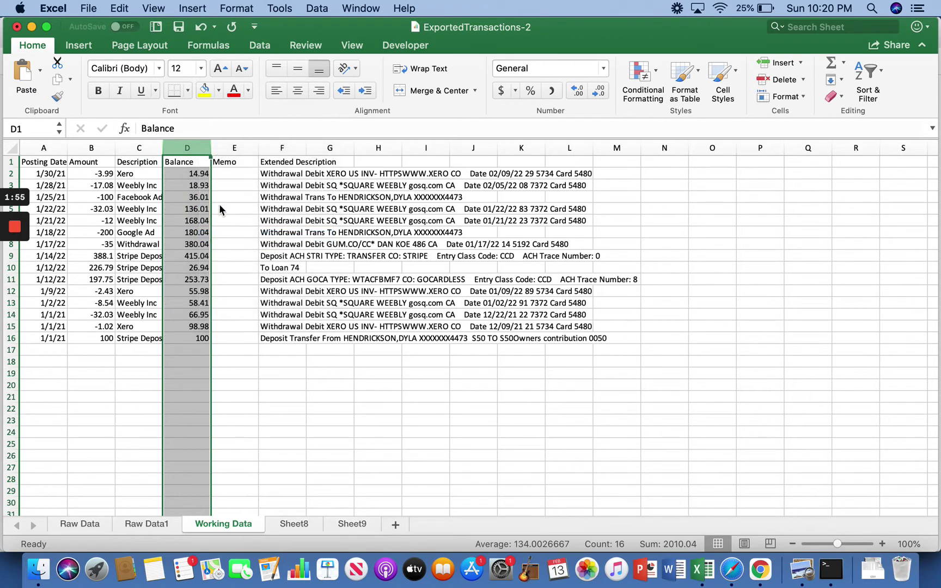
right_click(187, 149)
click(232, 233)
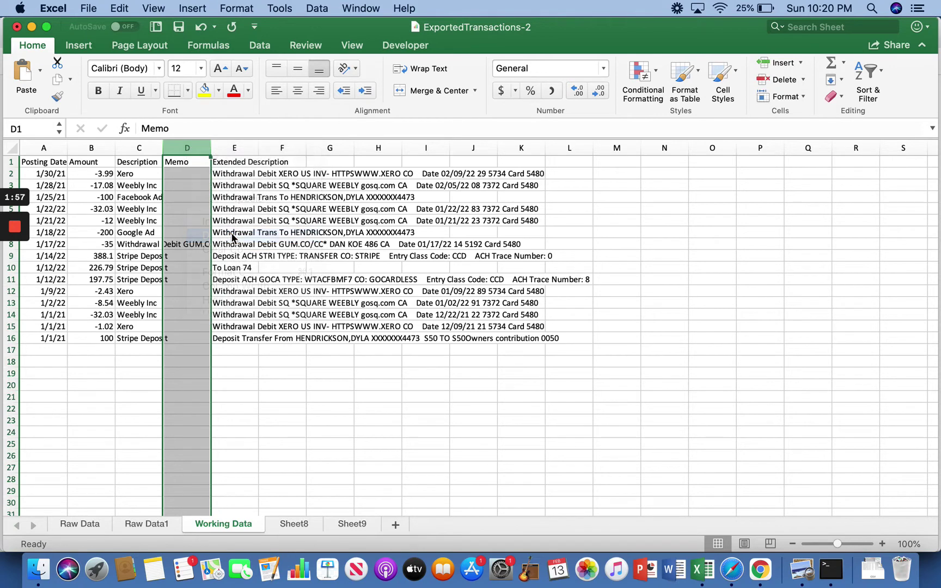
right_click(189, 147)
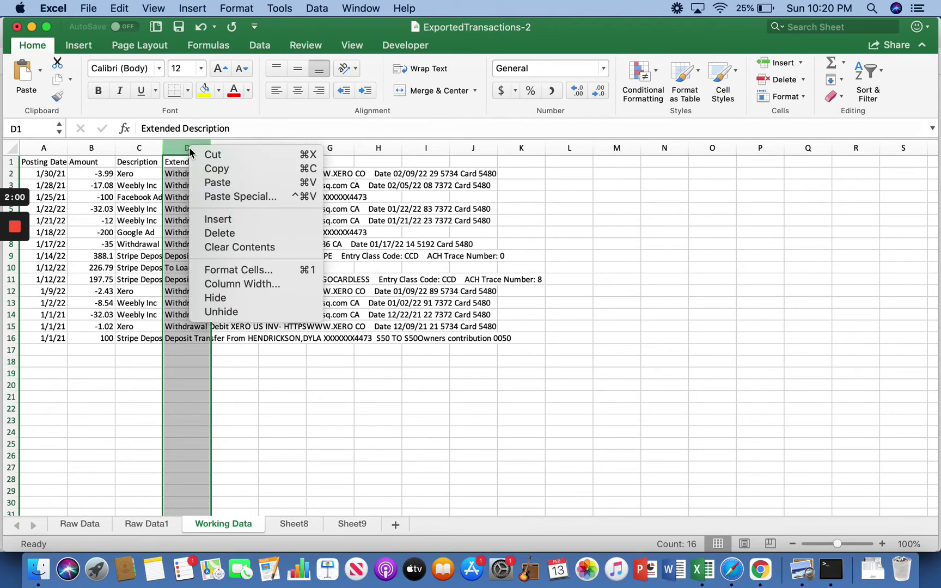
click(236, 234)
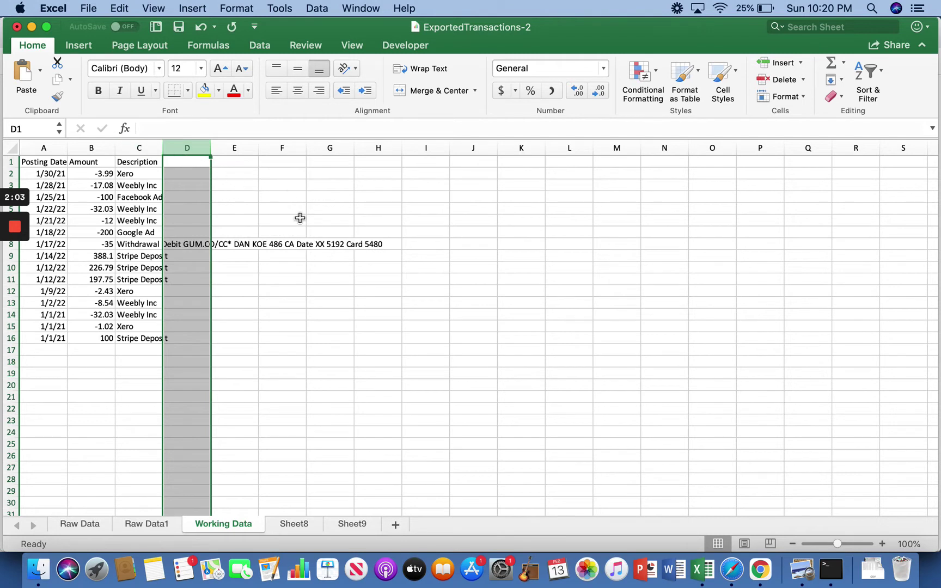
- Auto-fit column C to the long descriptions
click(330, 301)
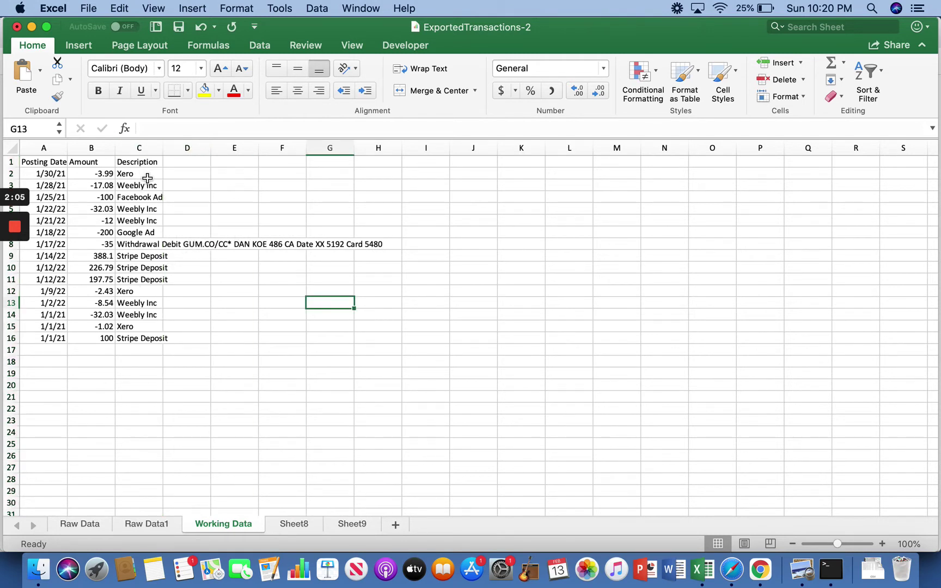
drag(164, 149, 164, 149)
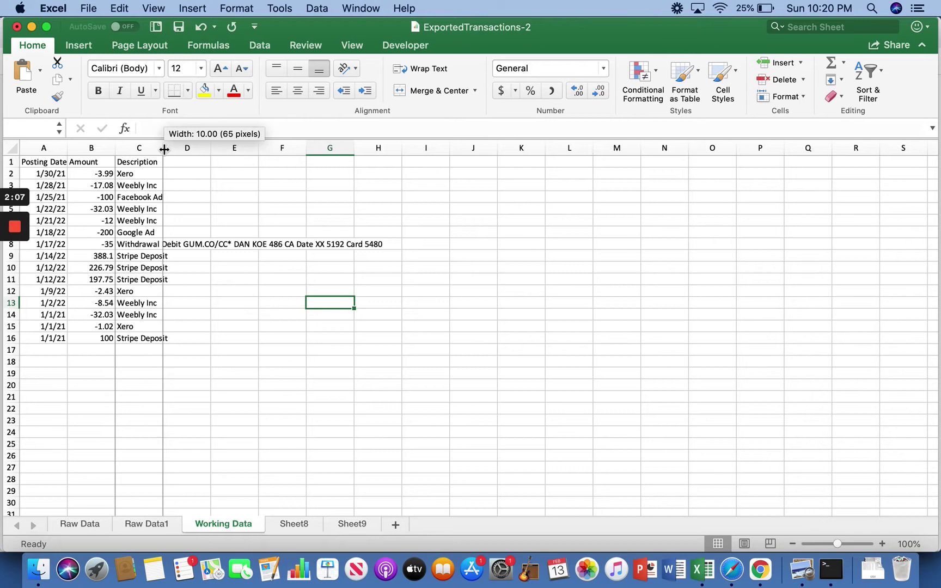
double_click(164, 149)
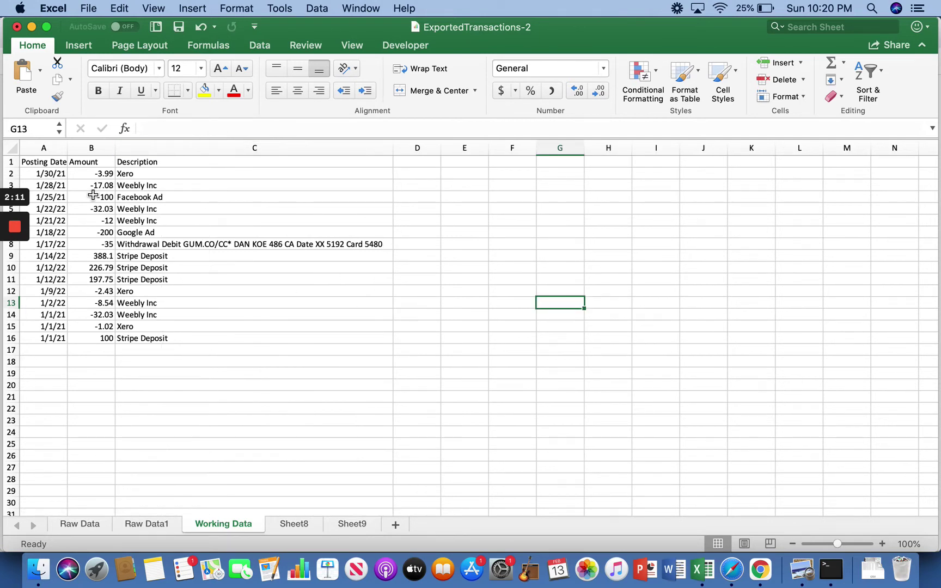
- Move the transaction table one column right, leaving column A empty
drag(55, 162, 348, 336)
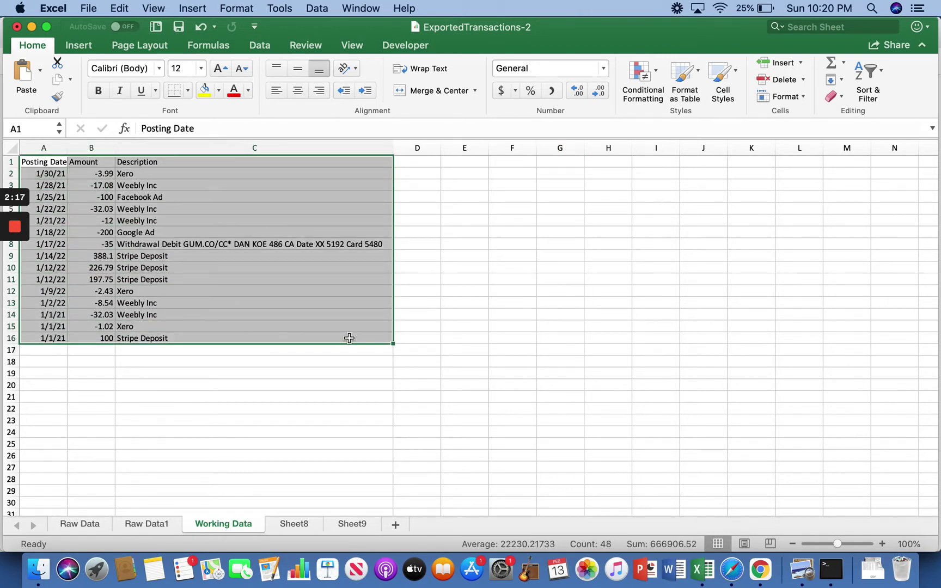
drag(394, 205, 423, 210)
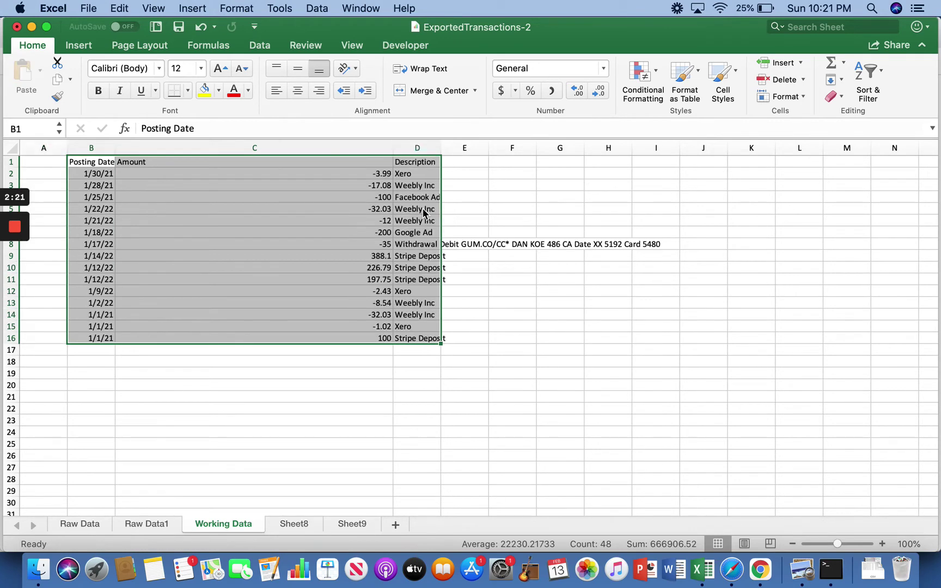
click(408, 428)
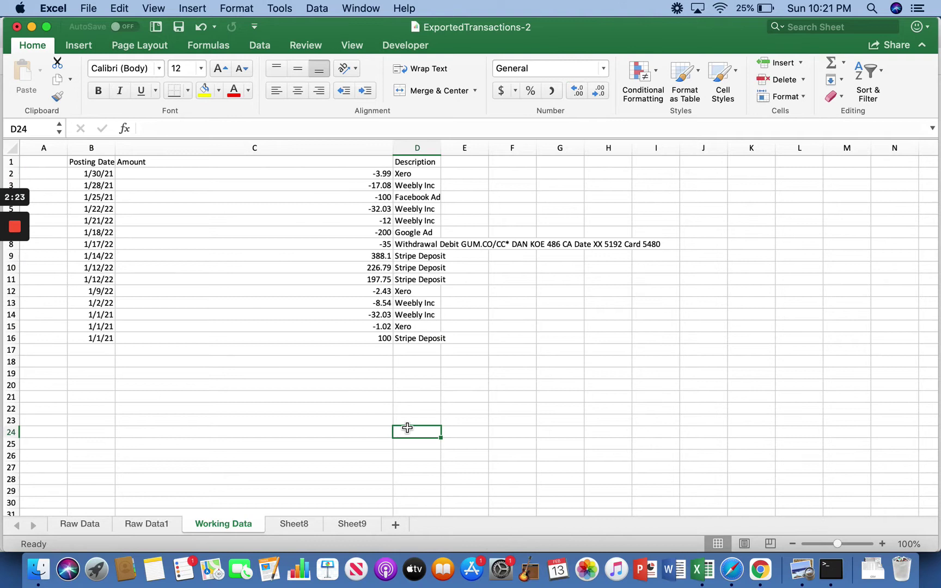
- Auto-fit the Amount and Description columns to their contents
double_click(394, 147)
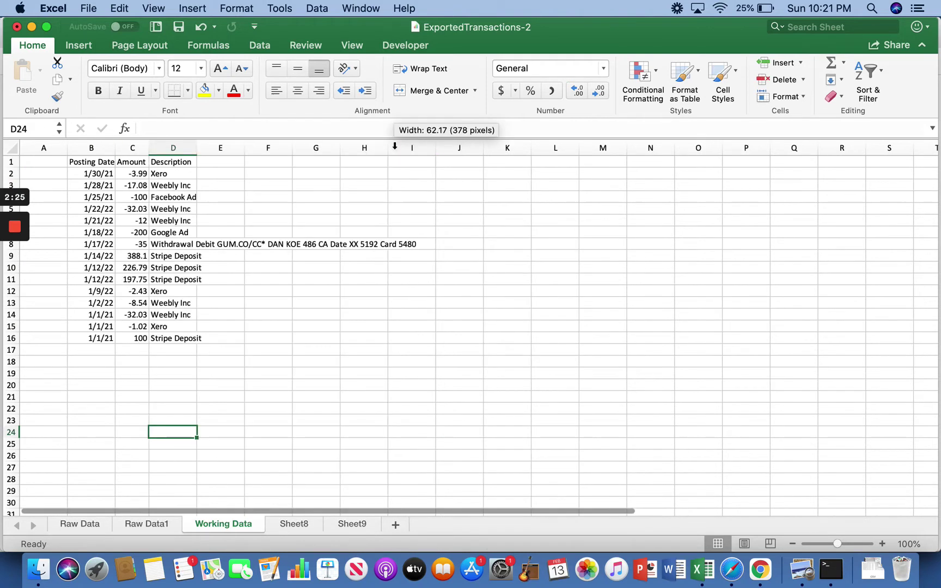
drag(197, 146, 197, 146)
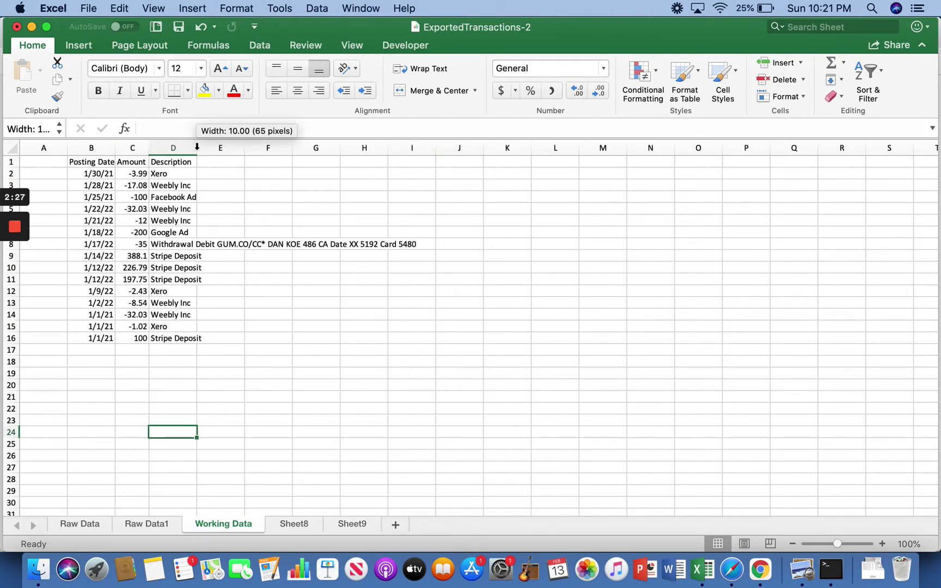
double_click(196, 146)
- Enter a REF # heading in A1 and fill numbers 1 through 15 down column A
click(45, 162)
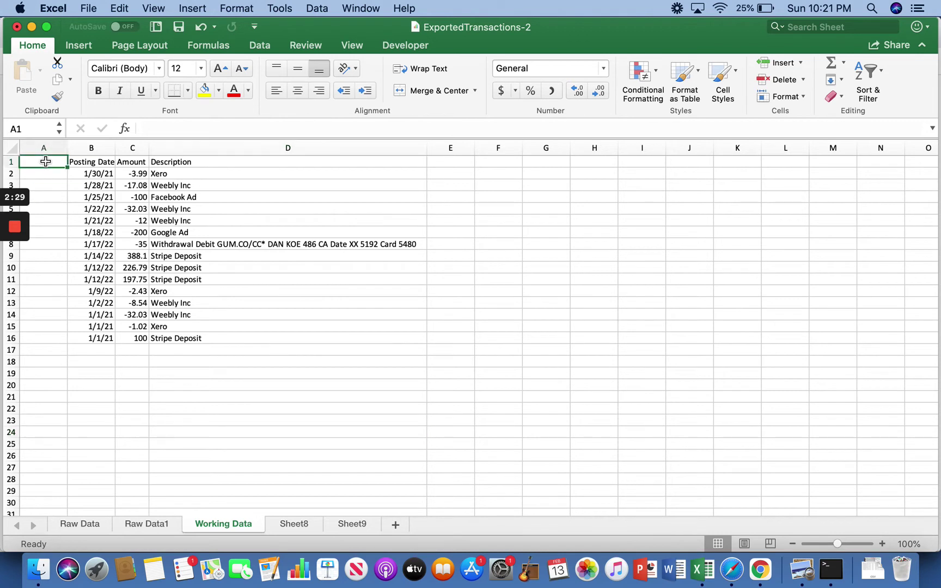
text(REF)
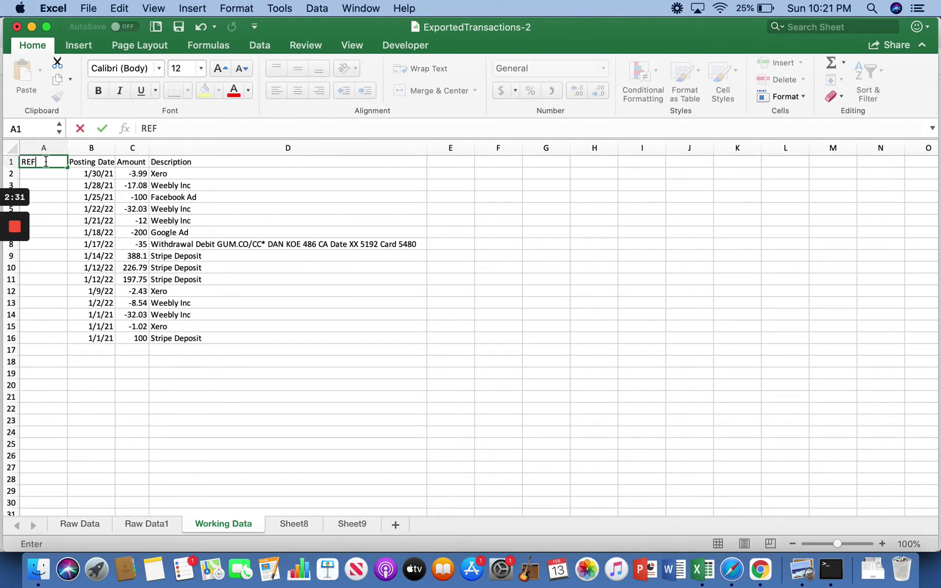
text( #)
click(45, 174)
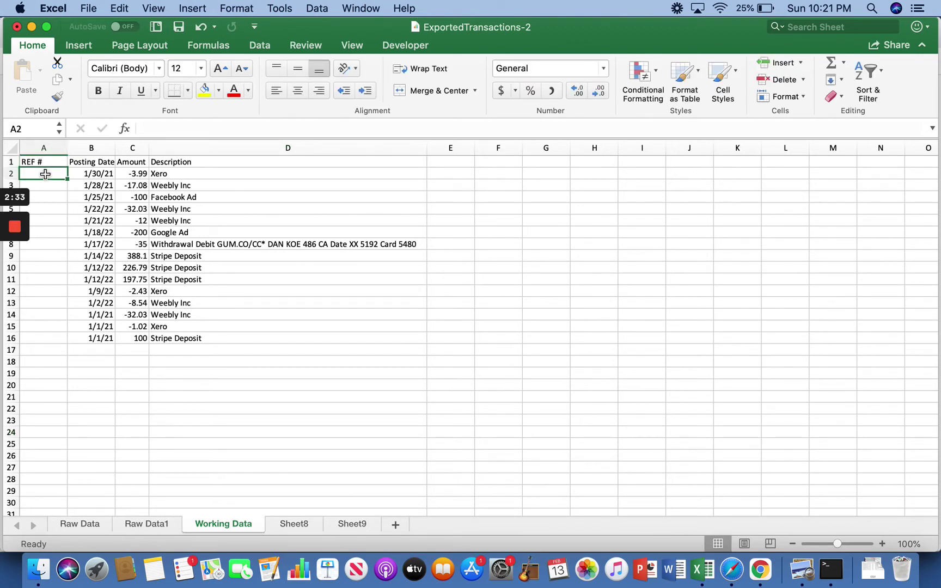
text(1)
key(Return)
text(2)
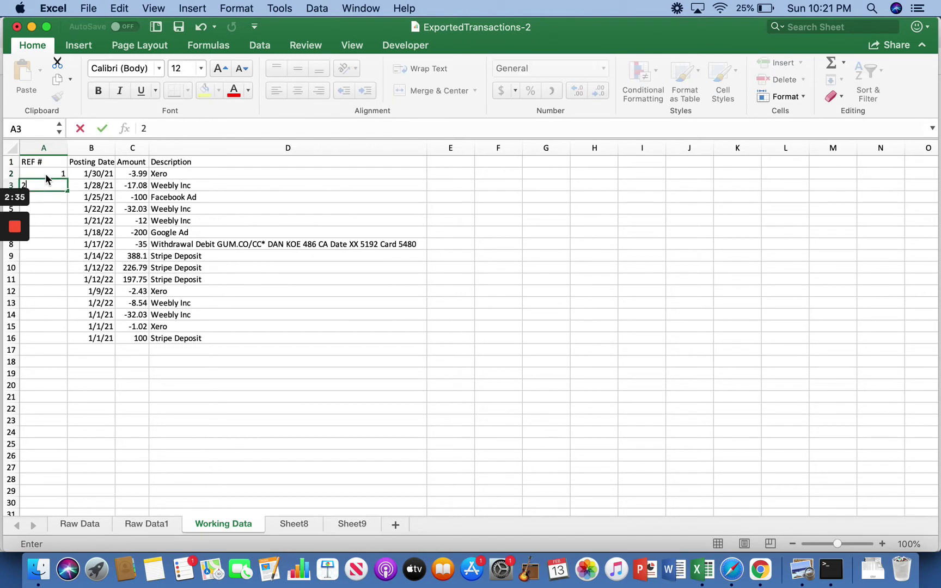
key(Return)
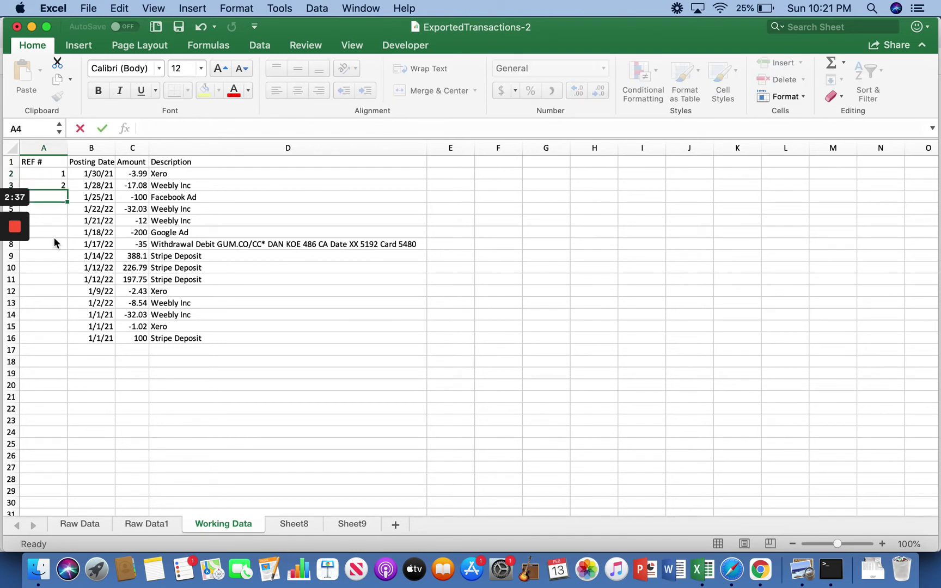
text(3)
click(55, 242)
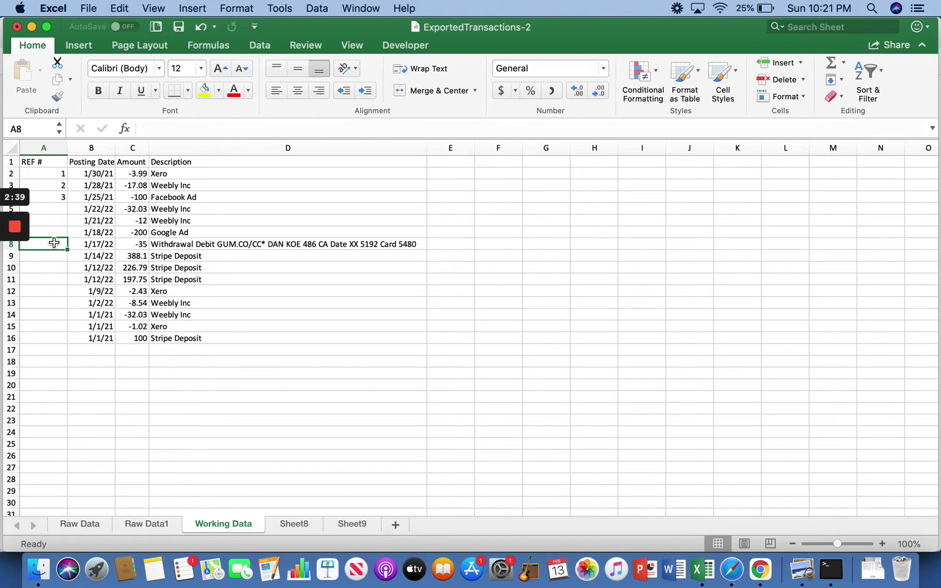
drag(56, 174, 64, 340)
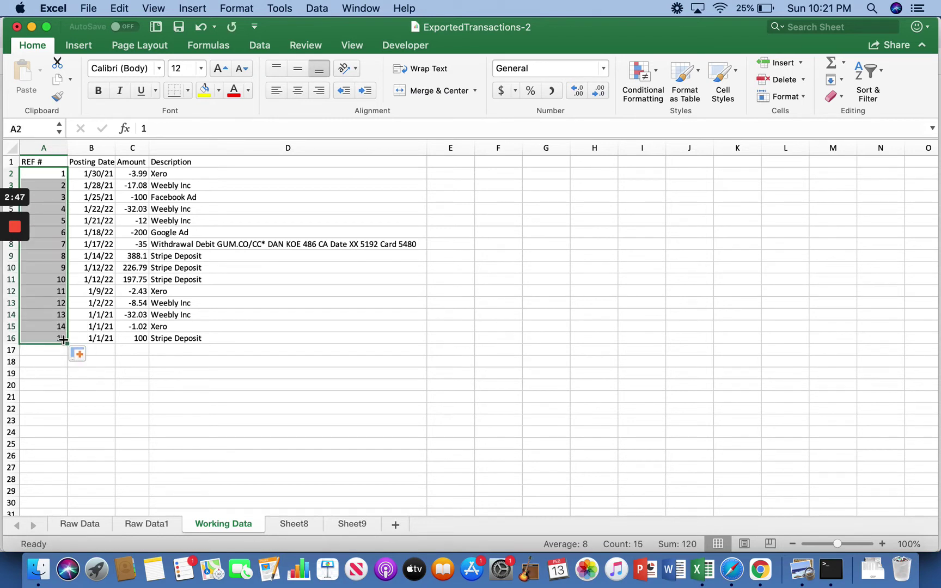
click(332, 396)
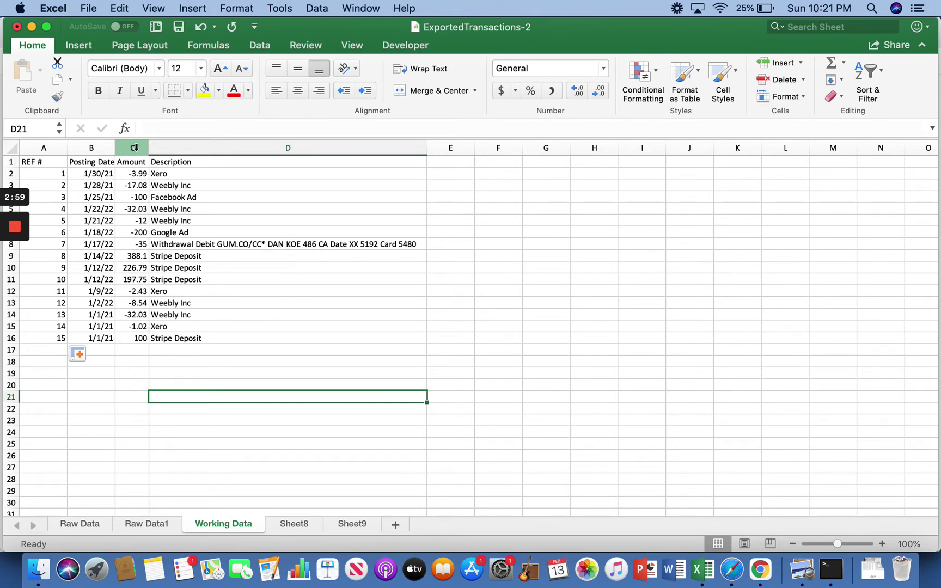
- Enter the heading 'Account' in cell F1 beside the table
click(453, 161)
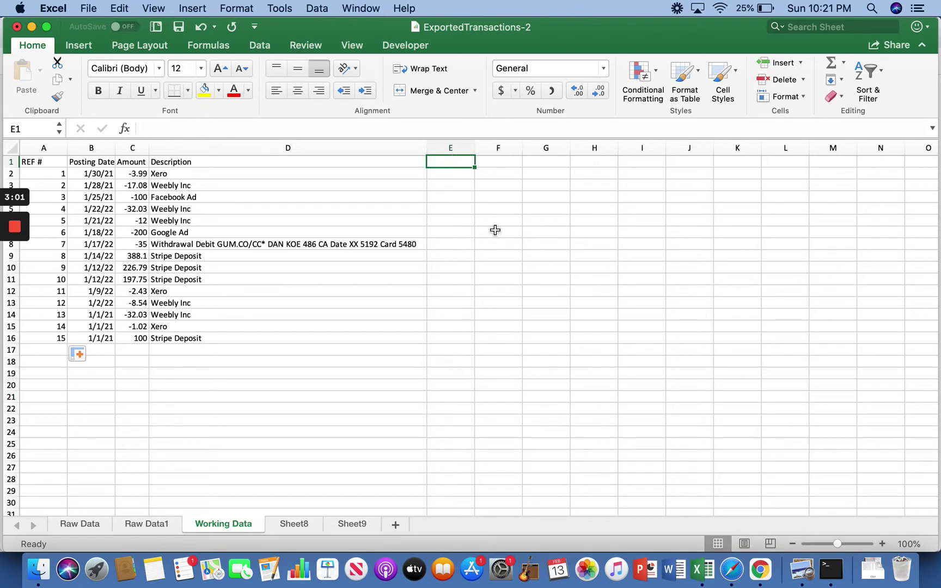
click(503, 163)
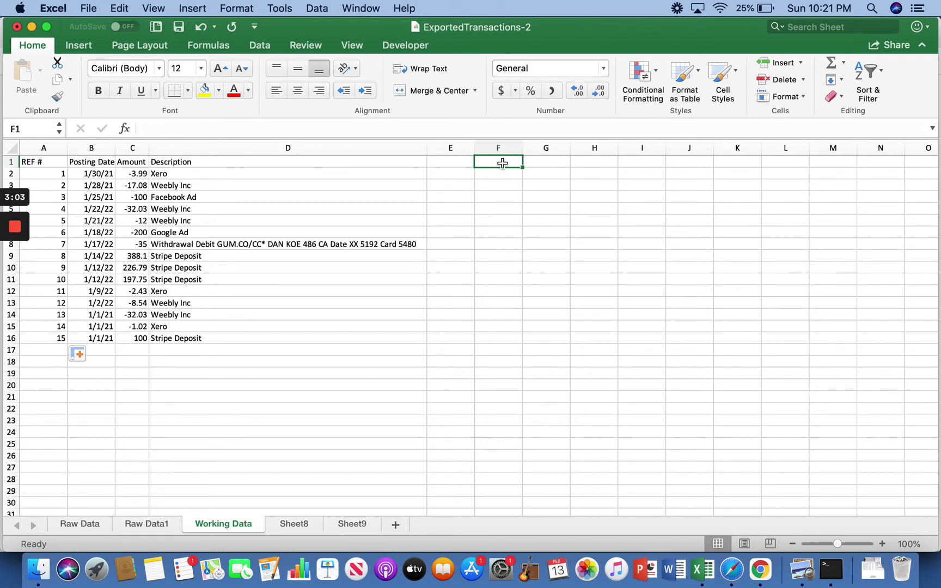
text(Account)
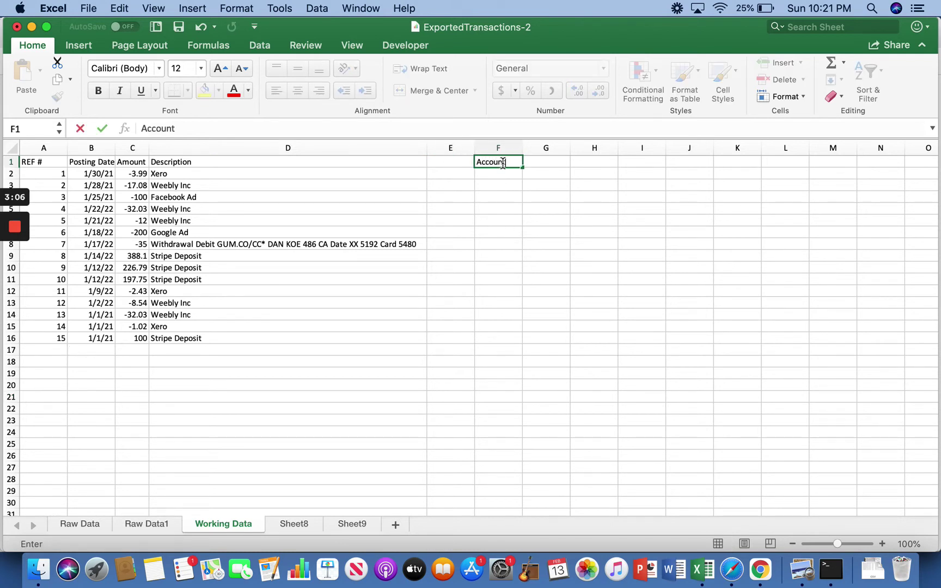
click(507, 315)
click(512, 327)
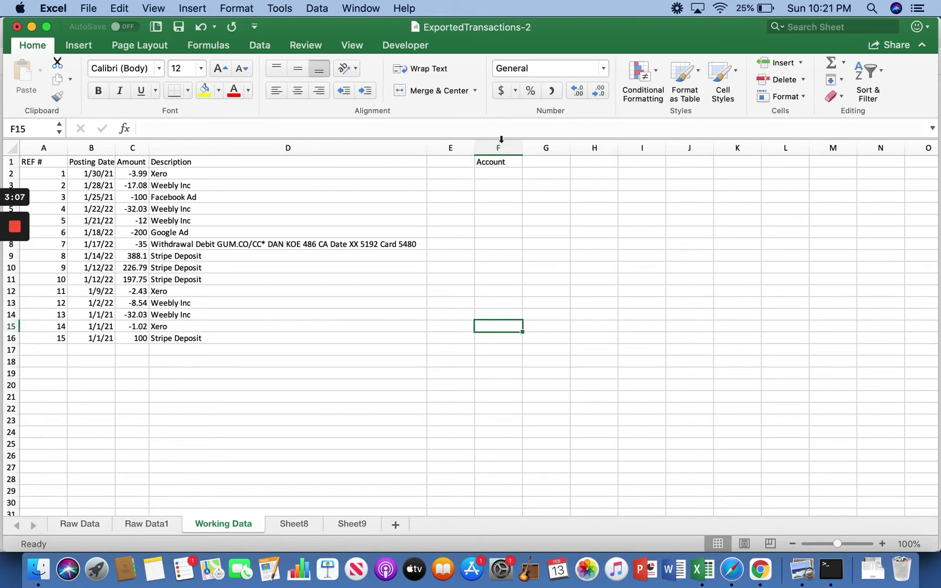
click(502, 175)
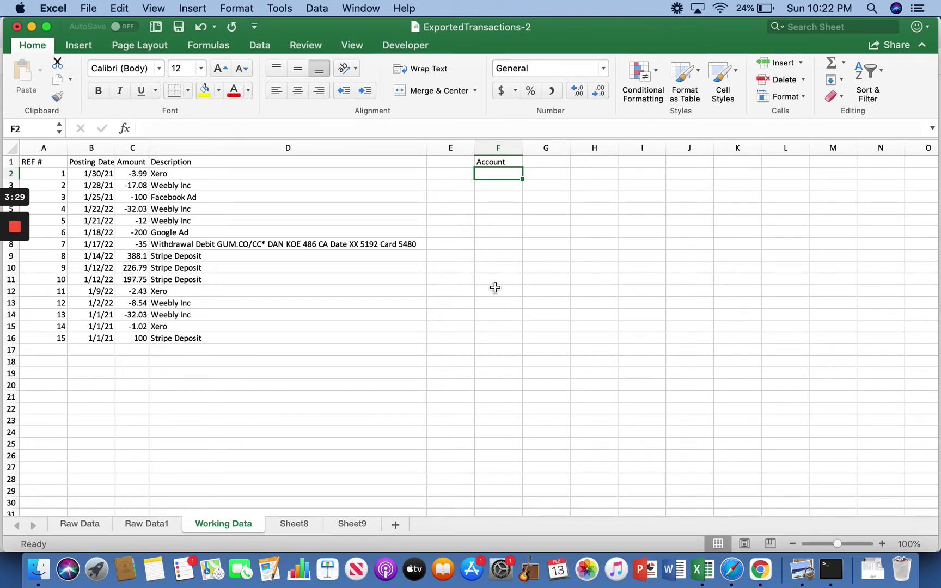
- Move the Amount values next to Description and delete the emptied column C
click(136, 148)
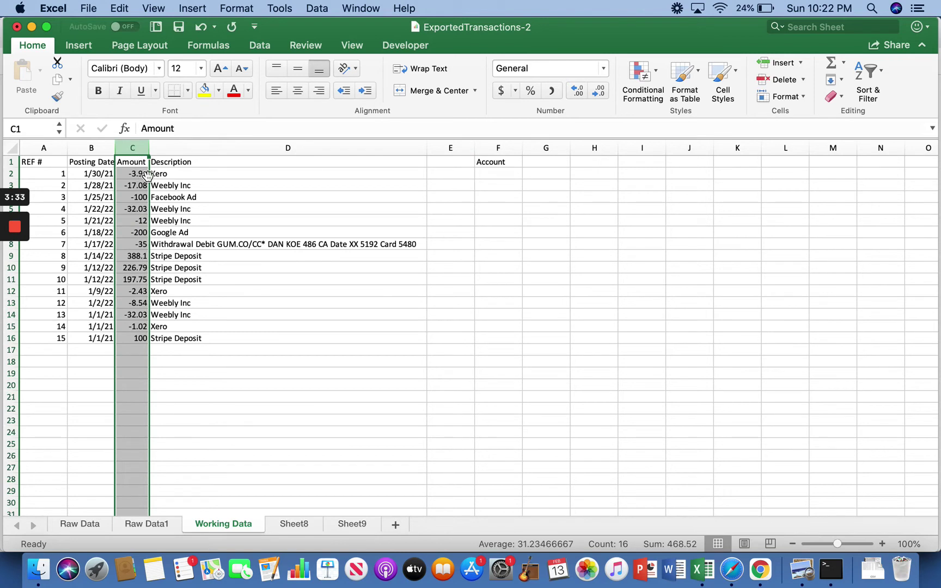
drag(147, 175, 441, 173)
click(138, 148)
right_click(141, 152)
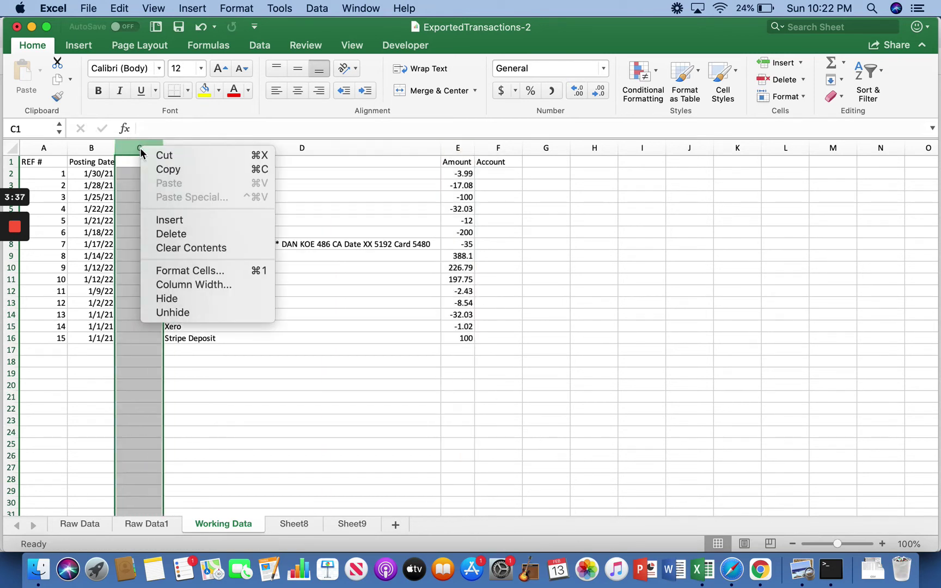
click(190, 234)
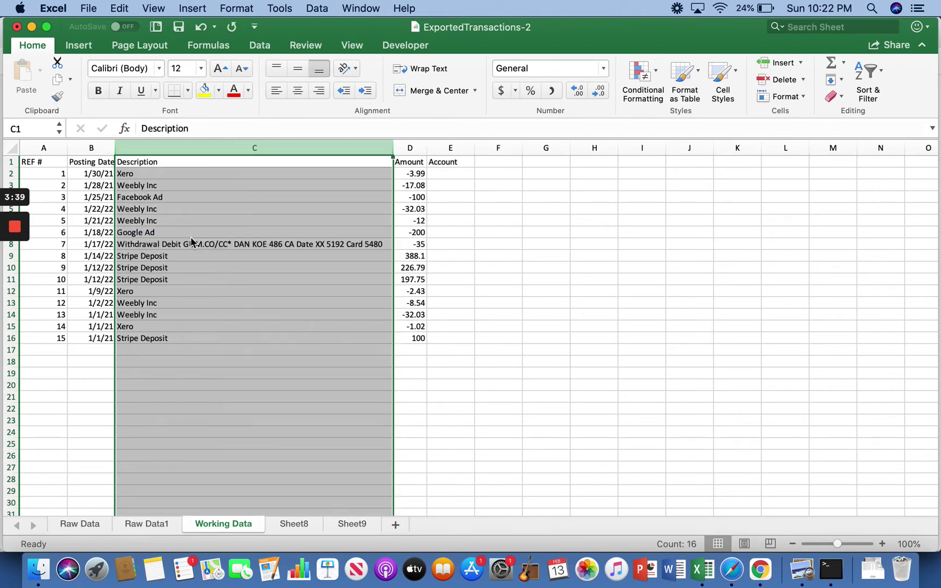
click(518, 243)
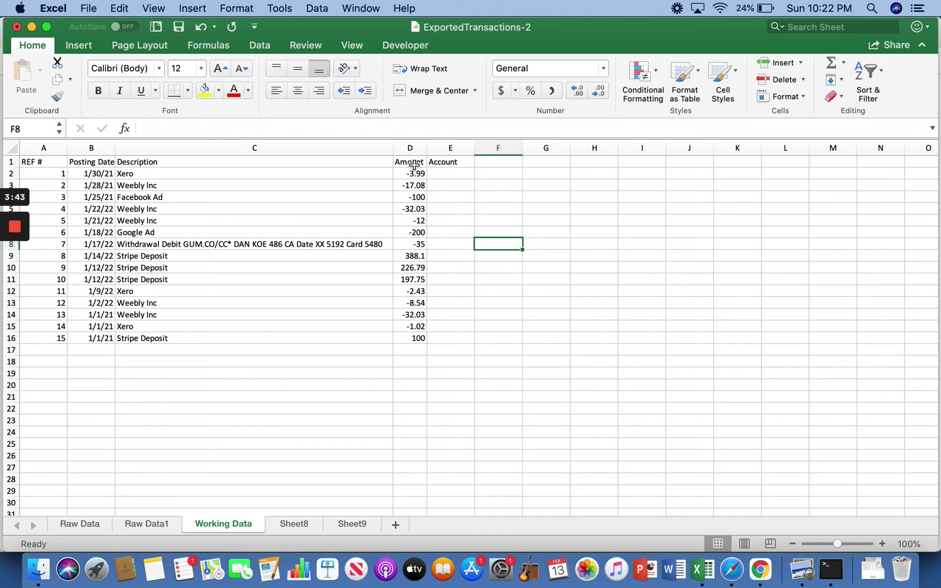
- Apply Accounting number format to the Amount values in column D
drag(410, 162, 417, 338)
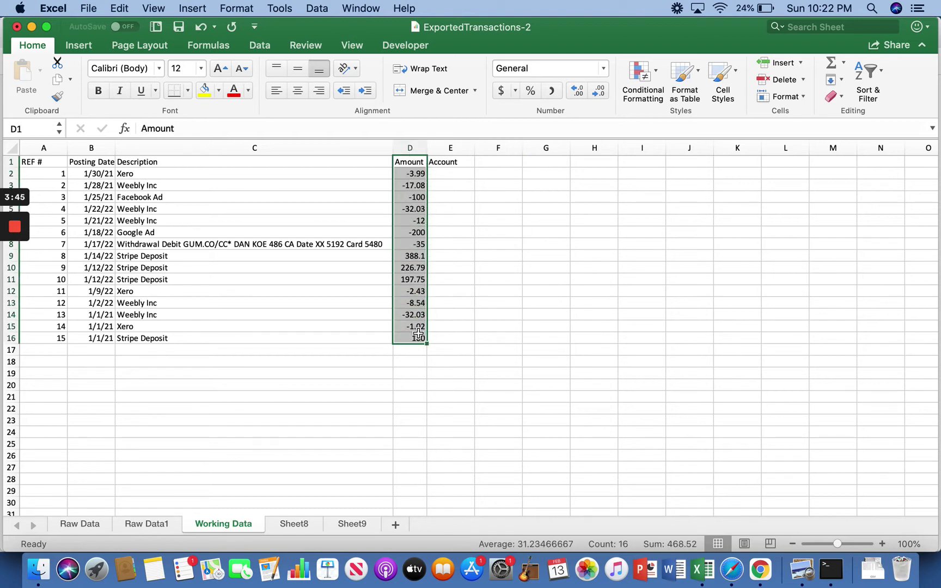
click(604, 69)
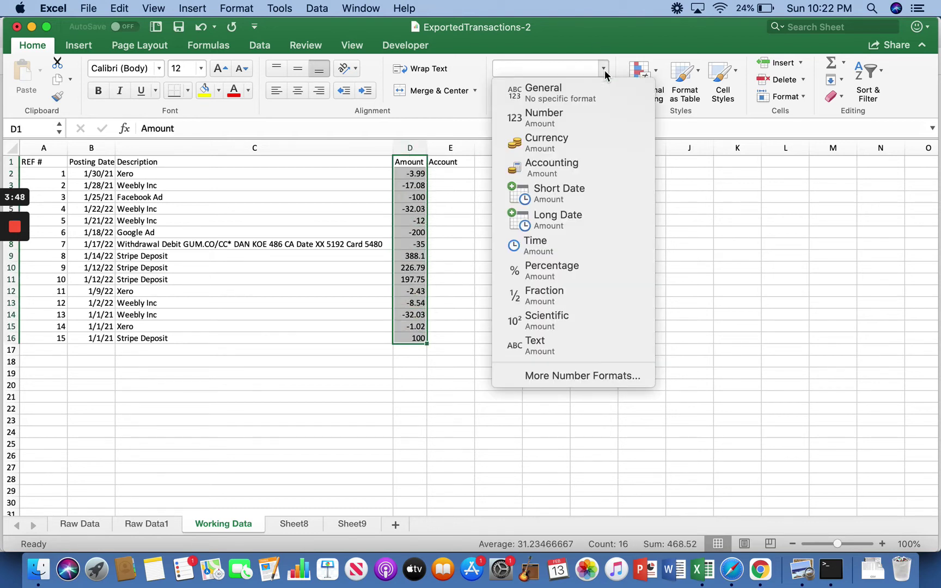
click(598, 161)
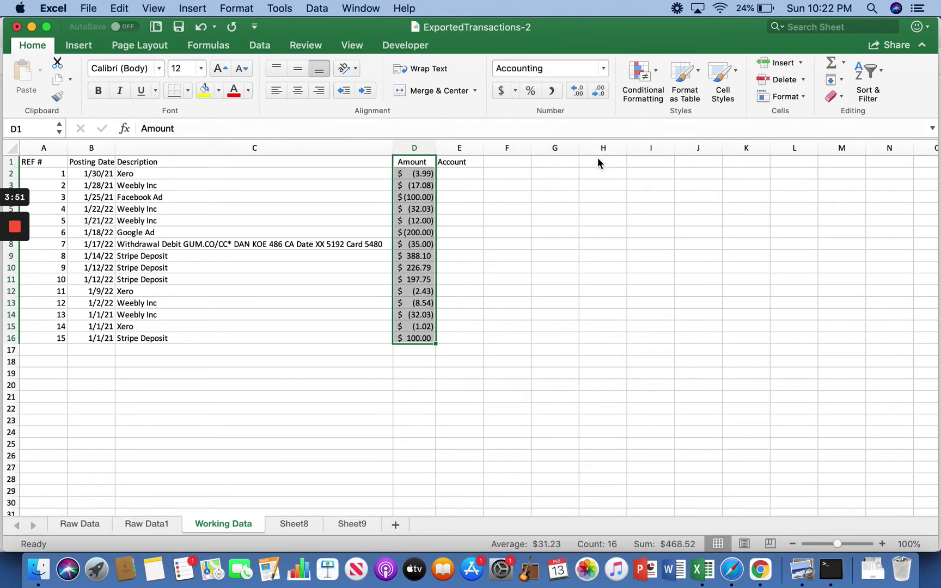
click(569, 289)
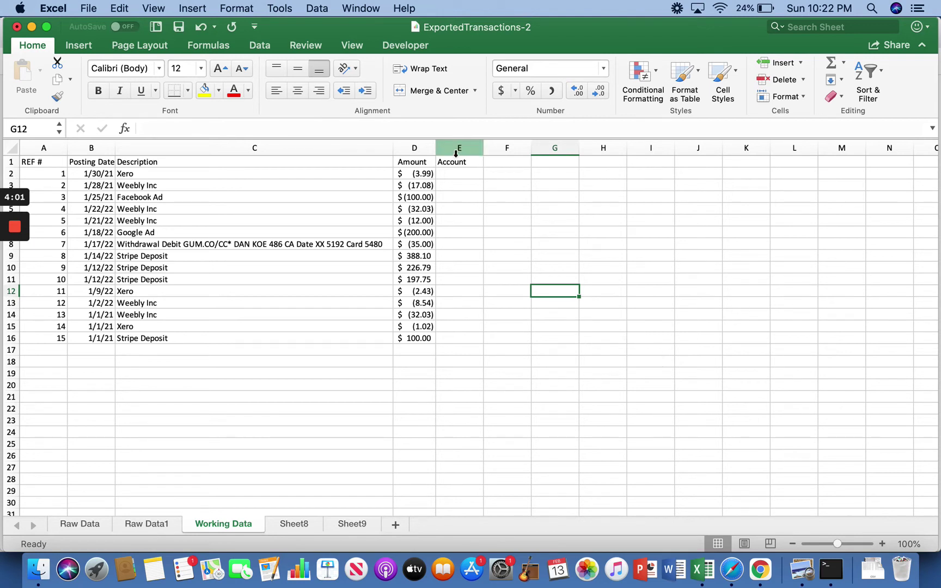
- Sort rows by Amount smallest to largest, expanding the selection so whole rows move together
click(420, 161)
drag(419, 162, 420, 340)
click(494, 325)
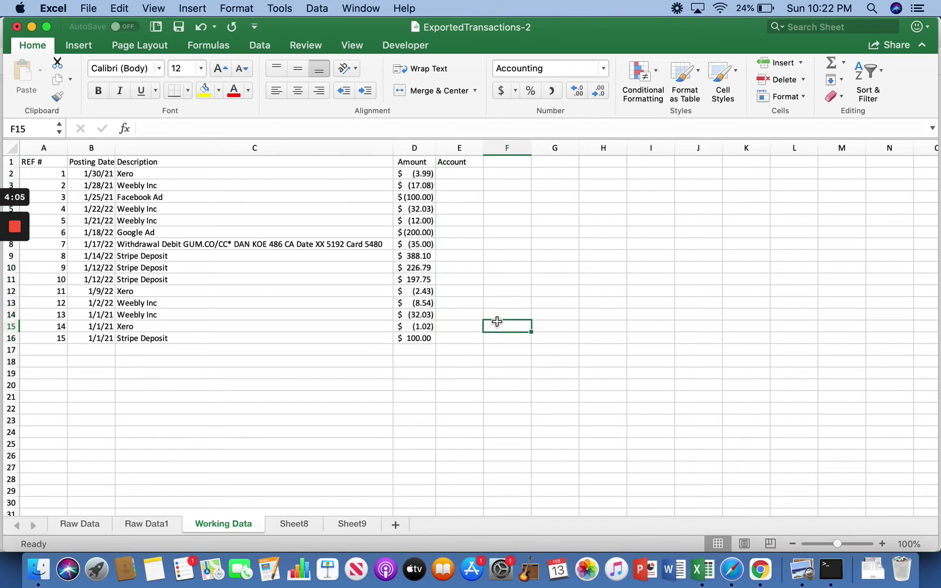
click(416, 147)
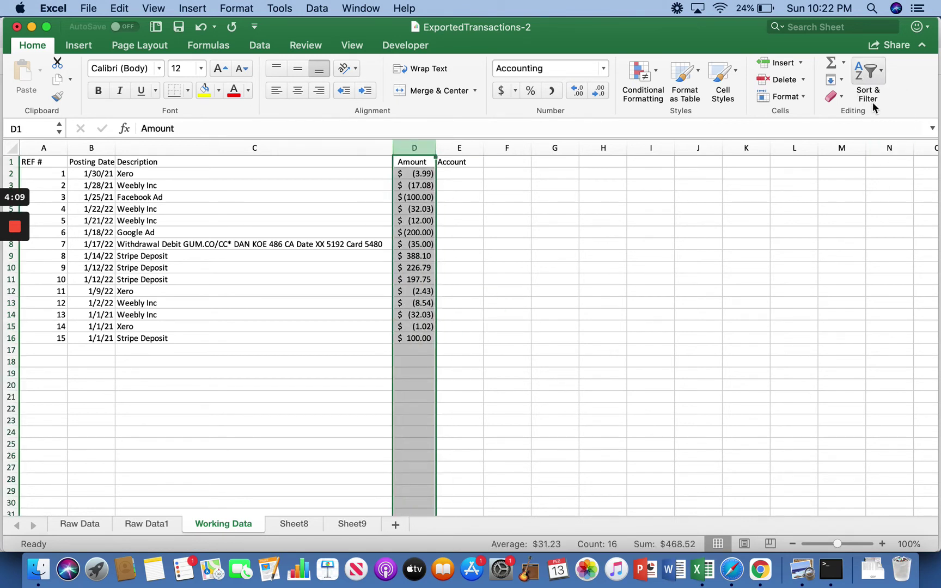
click(881, 77)
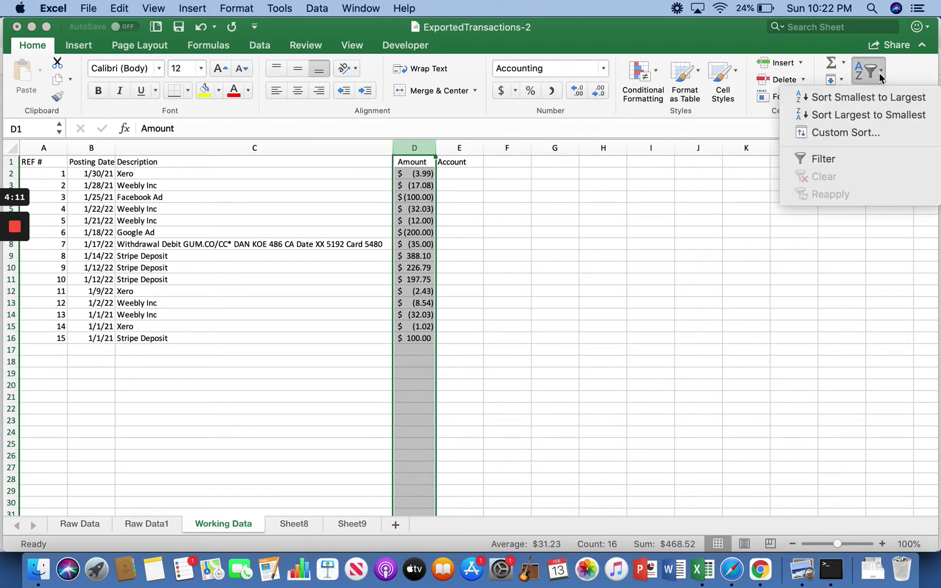
click(863, 98)
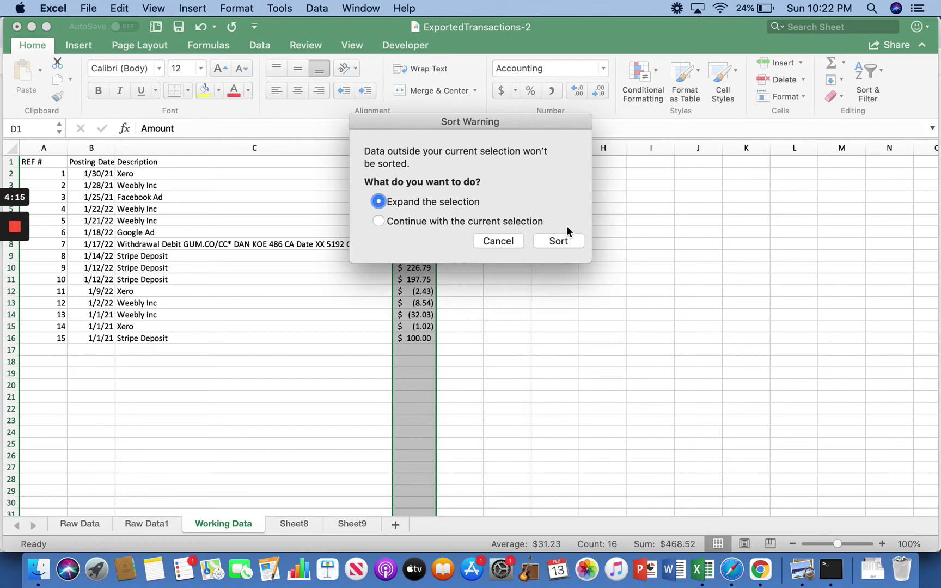
click(561, 242)
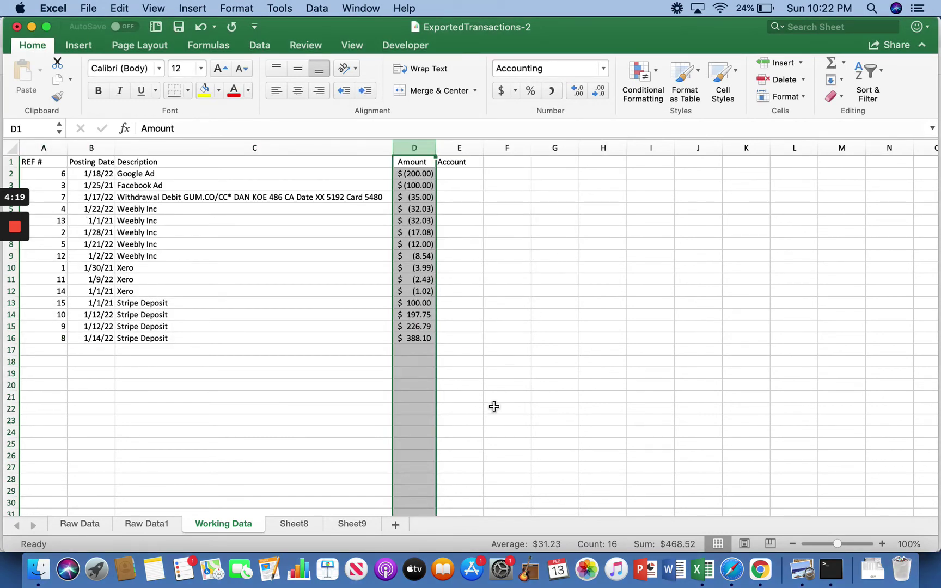
click(480, 430)
drag(428, 309, 426, 336)
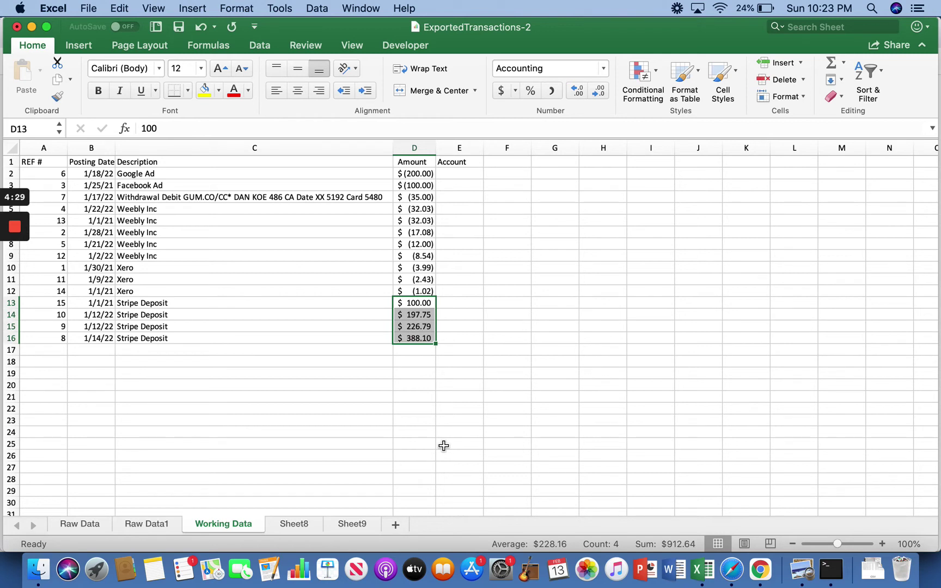
- Fill Bookkeeping Income into E13:E16 and widen column E to fit
click(469, 304)
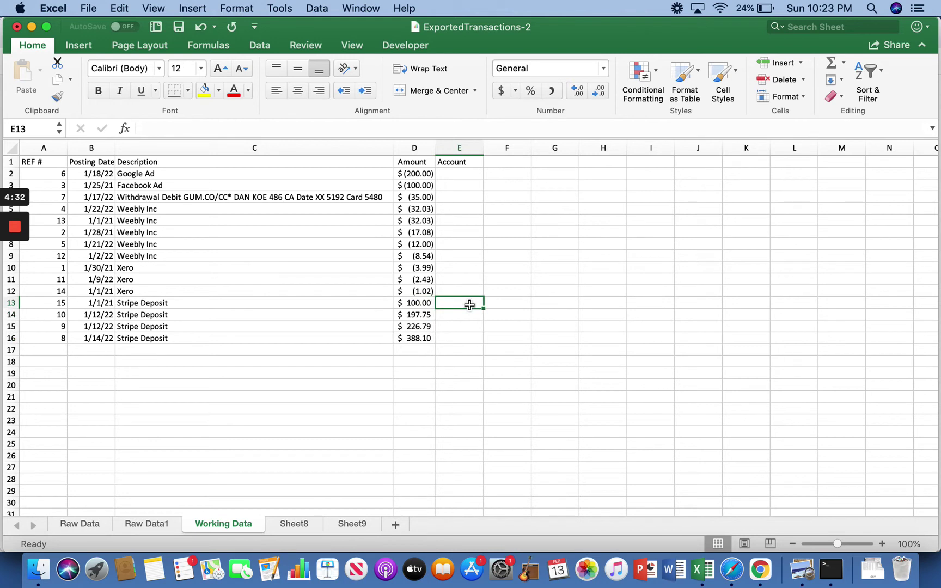
text(Booke)
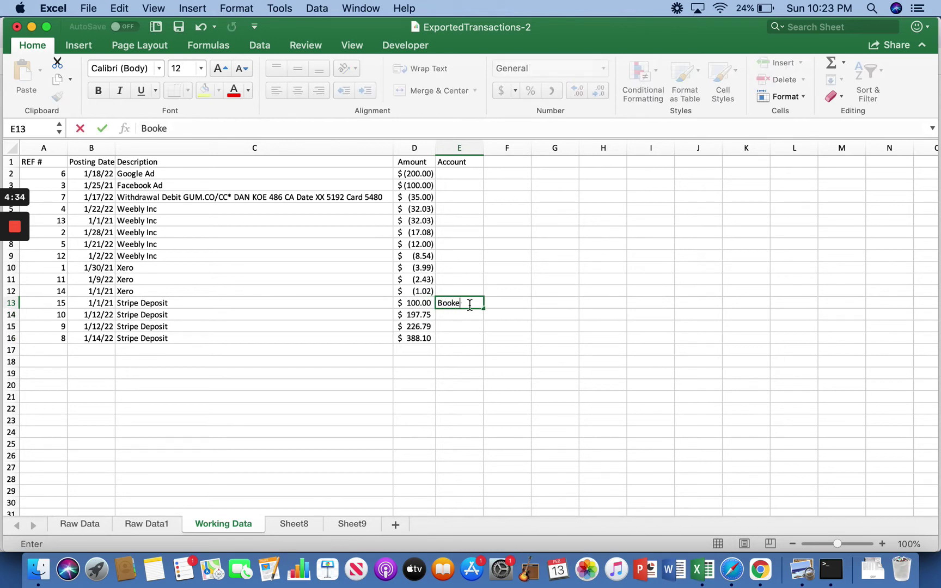
key(BackSpace)
text(keeping In)
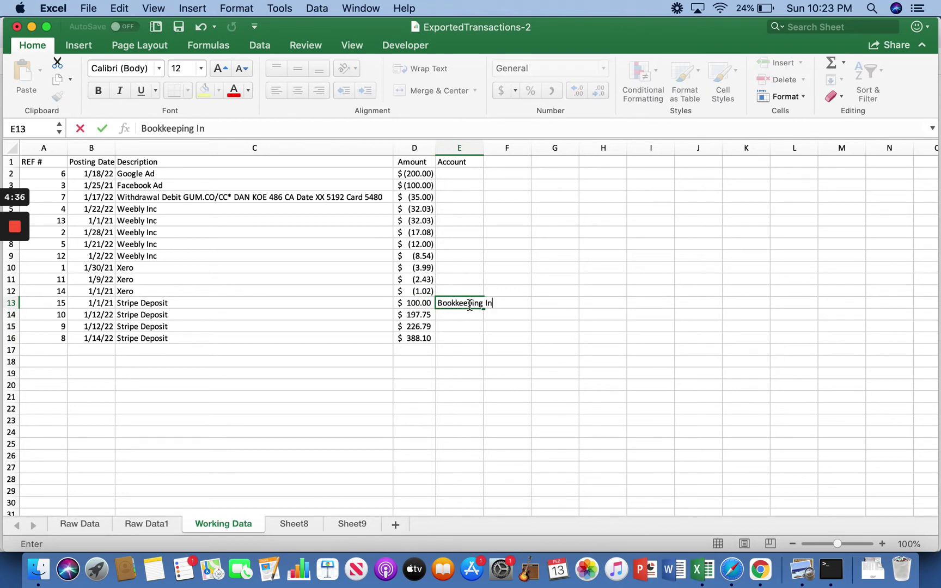
text(come)
click(507, 360)
click(472, 307)
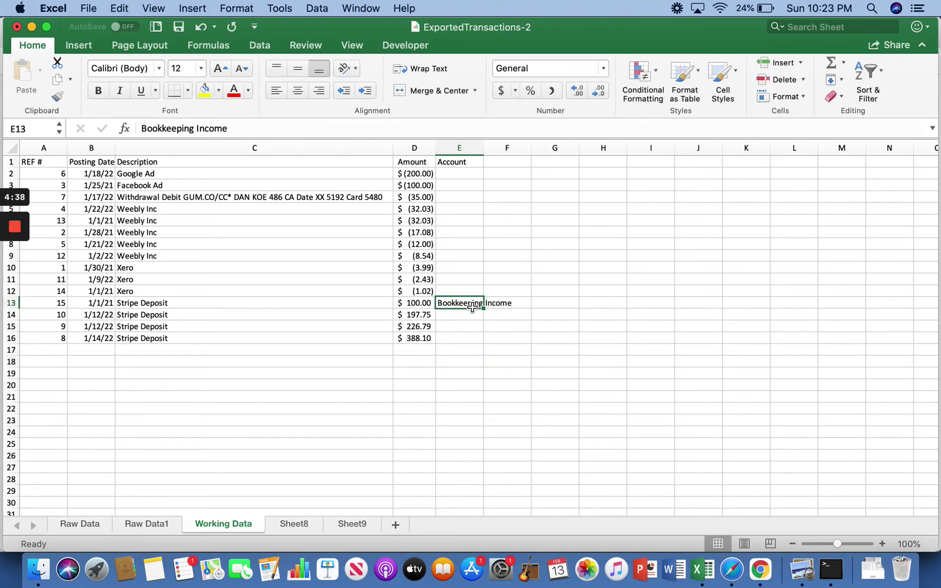
drag(483, 309, 484, 340)
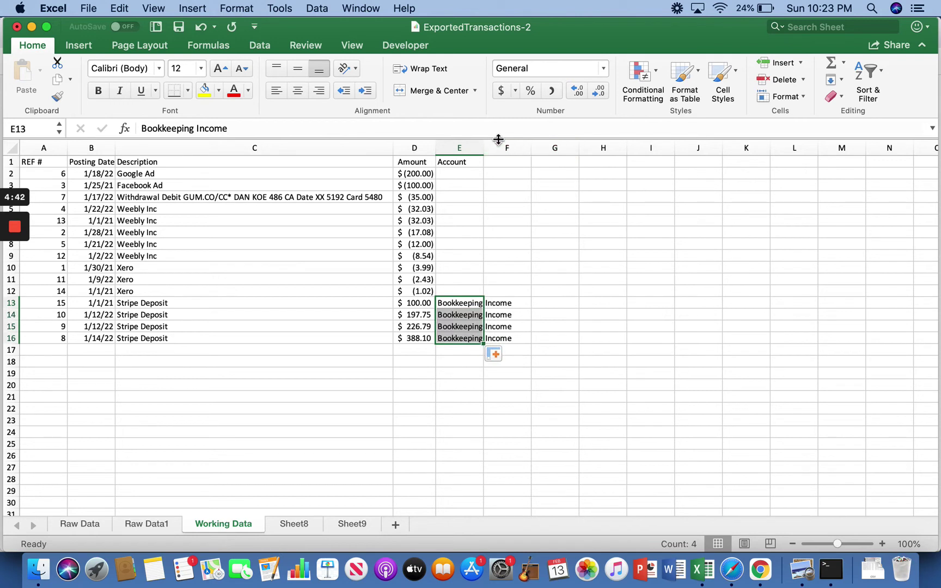
drag(485, 145, 516, 145)
click(569, 399)
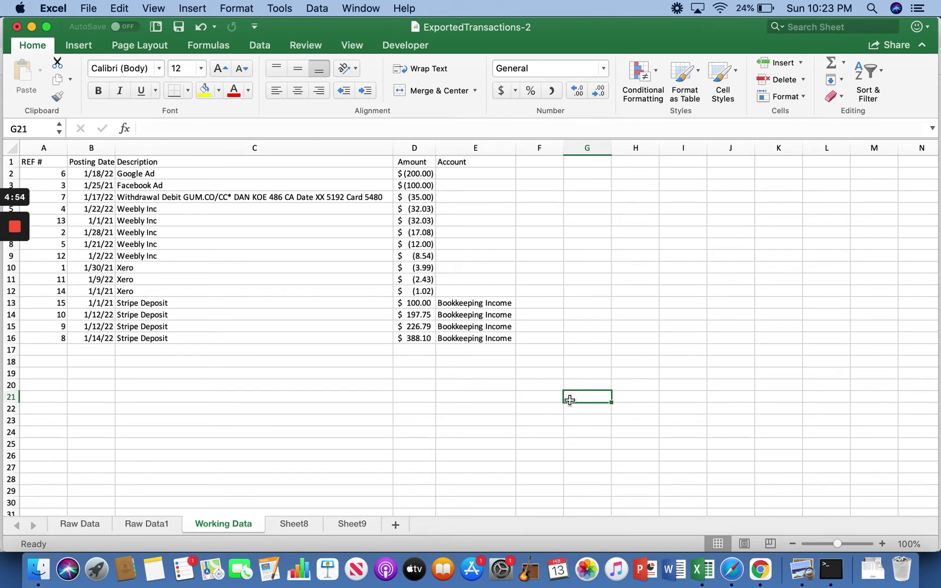
- Enter Advertising in E2:E3 and Coaching/Education in E4
click(488, 173)
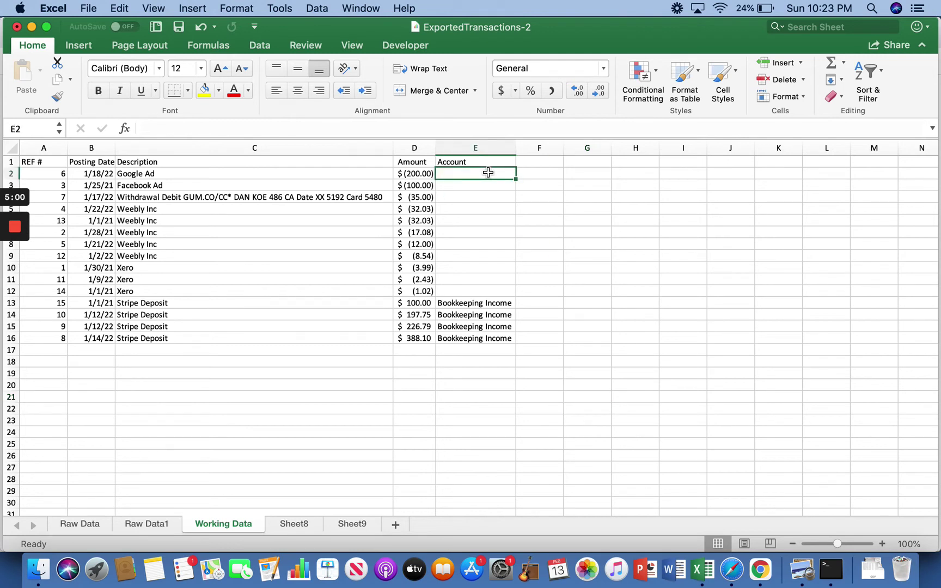
text(Adver)
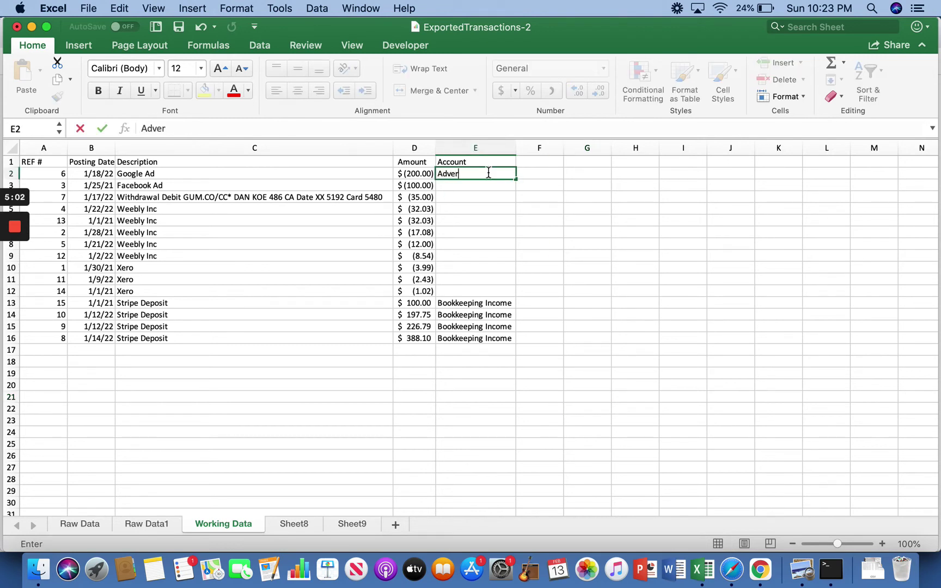
text(tising)
click(605, 219)
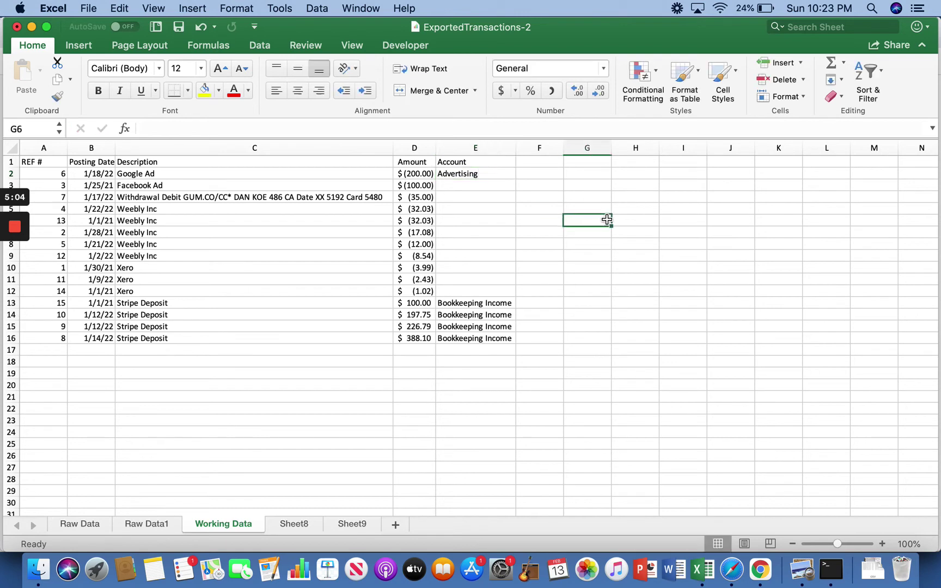
click(483, 185)
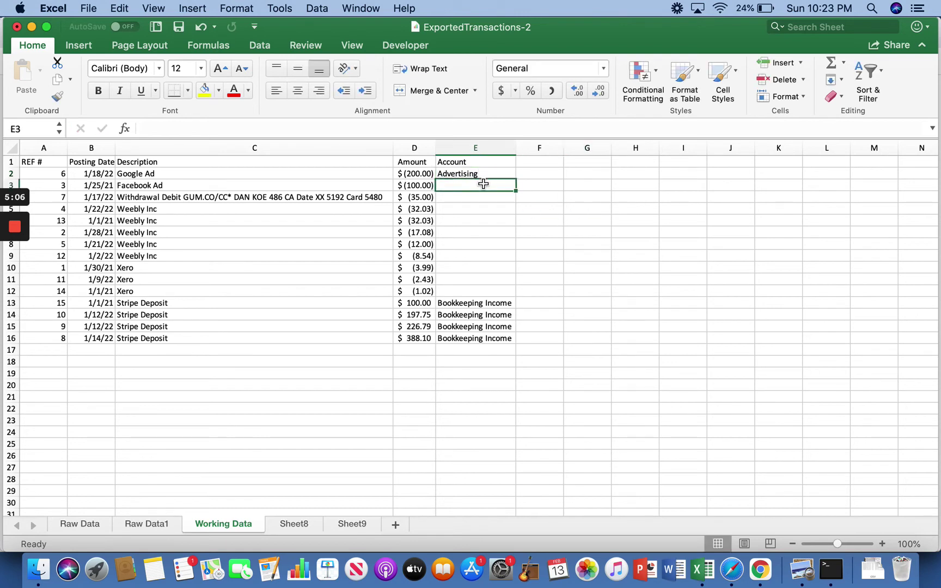
click(496, 173)
drag(514, 179, 515, 191)
click(468, 200)
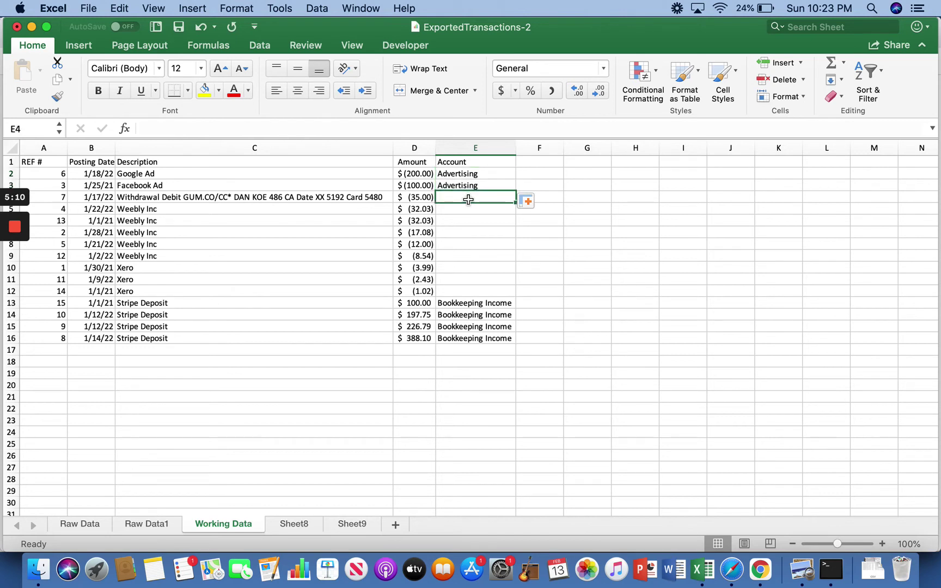
text(Coaching/)
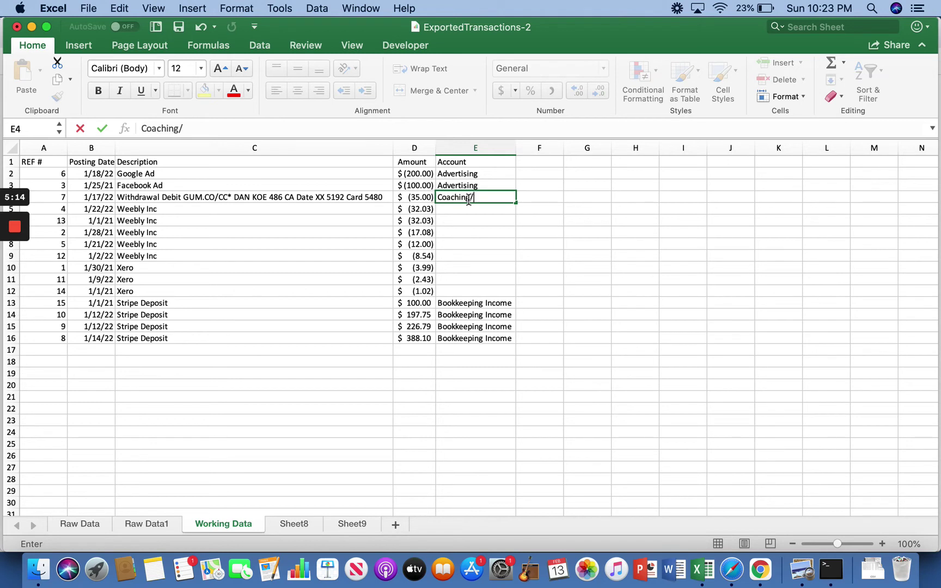
text(Education)
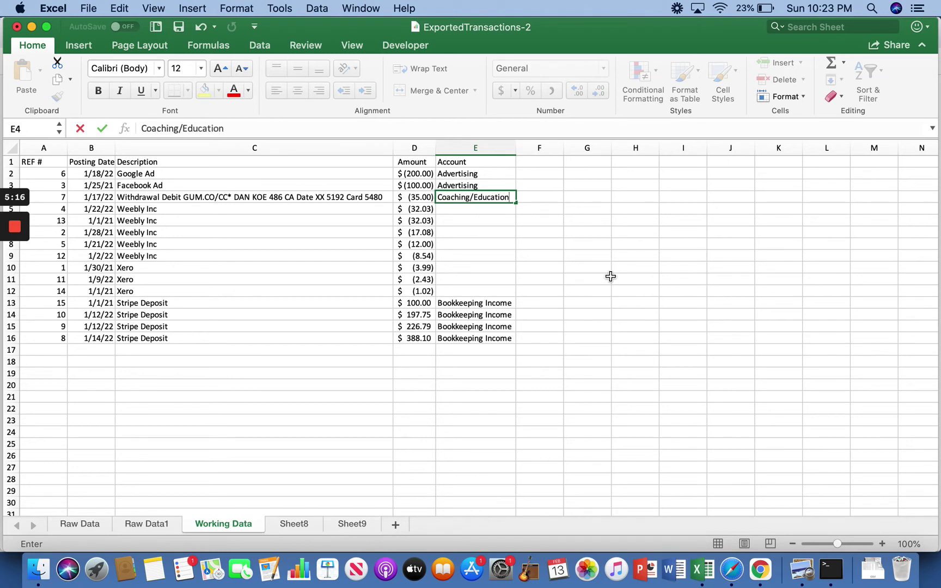
click(610, 276)
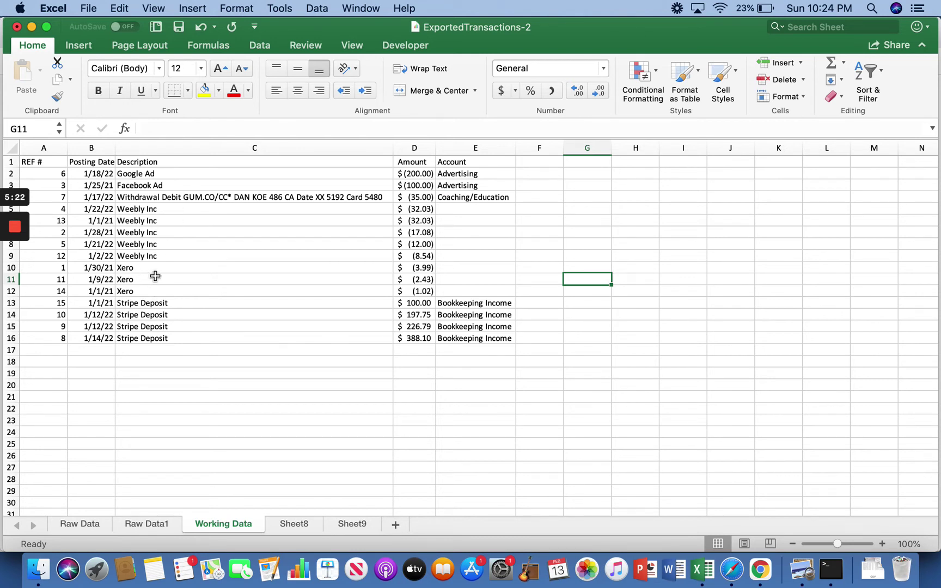
- Fill Dues/Subscriptions into E5 through E12 for the Weebly and Xero rows
click(481, 211)
text(Dues)
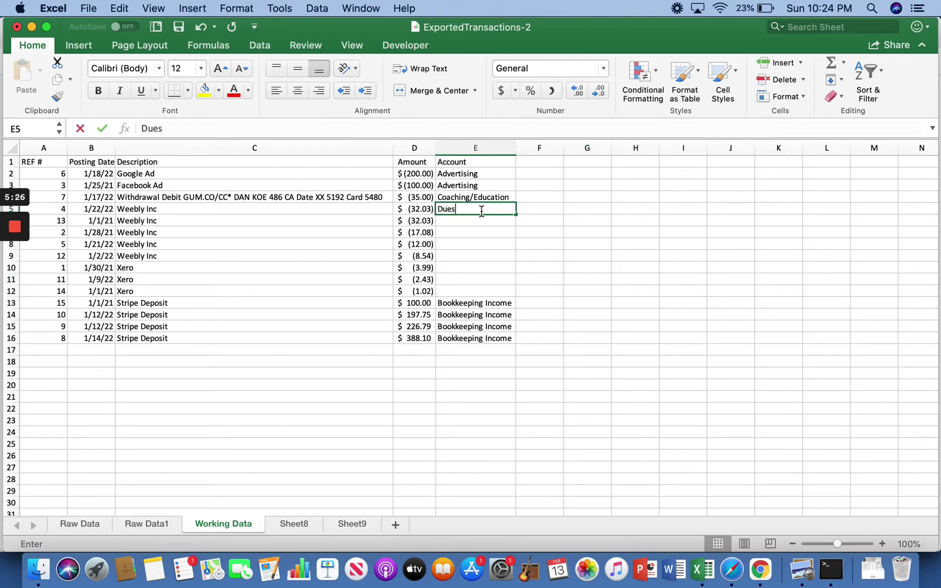
text(/Subscri)
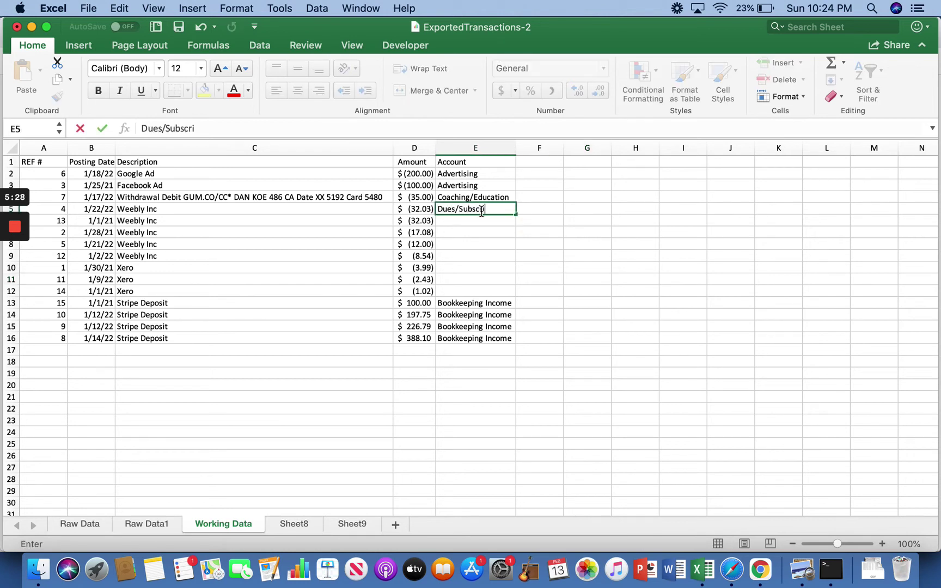
text(ptions)
click(591, 315)
click(479, 214)
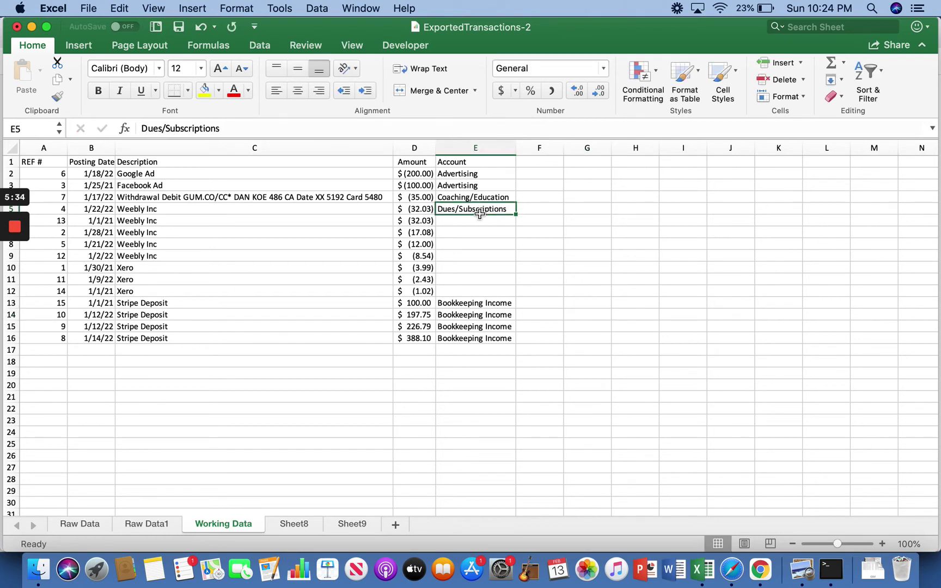
drag(515, 215, 507, 292)
click(725, 286)
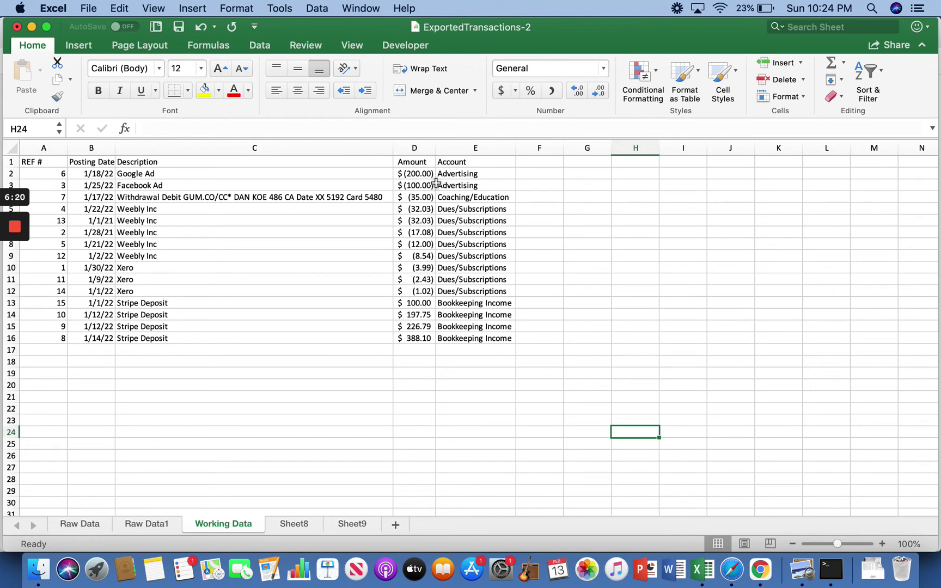
- Select the Amount and Account data in D1:E16
drag(415, 164, 486, 338)
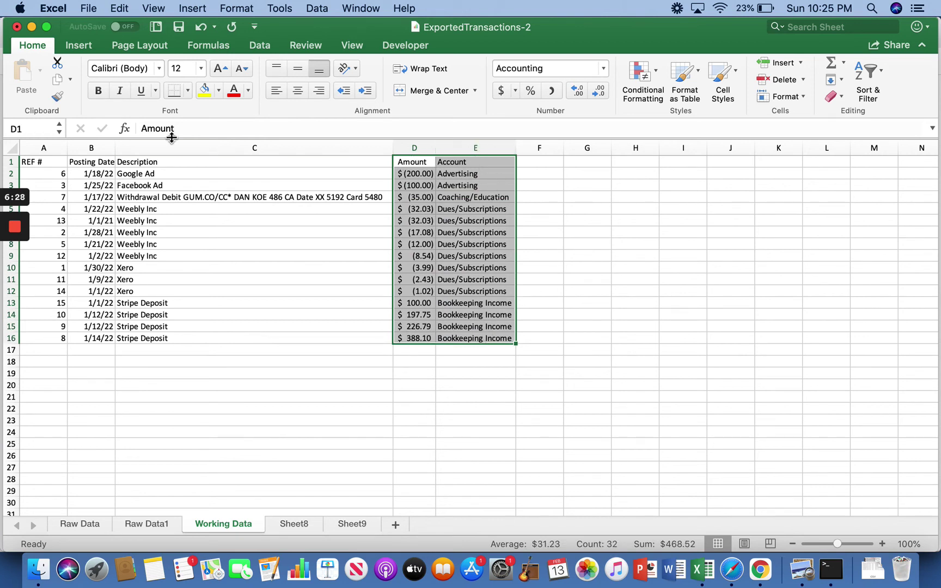
- Insert a PivotTable from D1:E16 on the existing worksheet at I3:J14
click(86, 48)
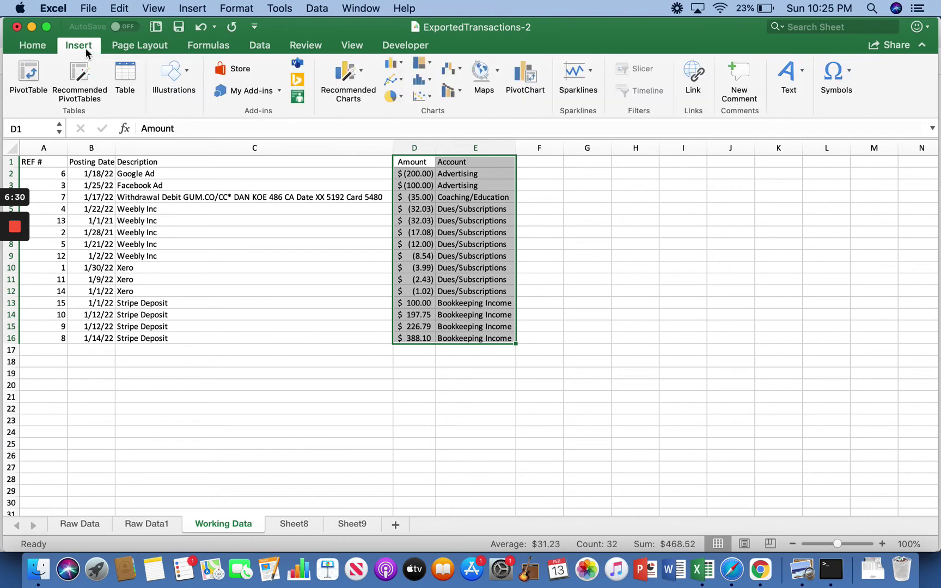
click(30, 77)
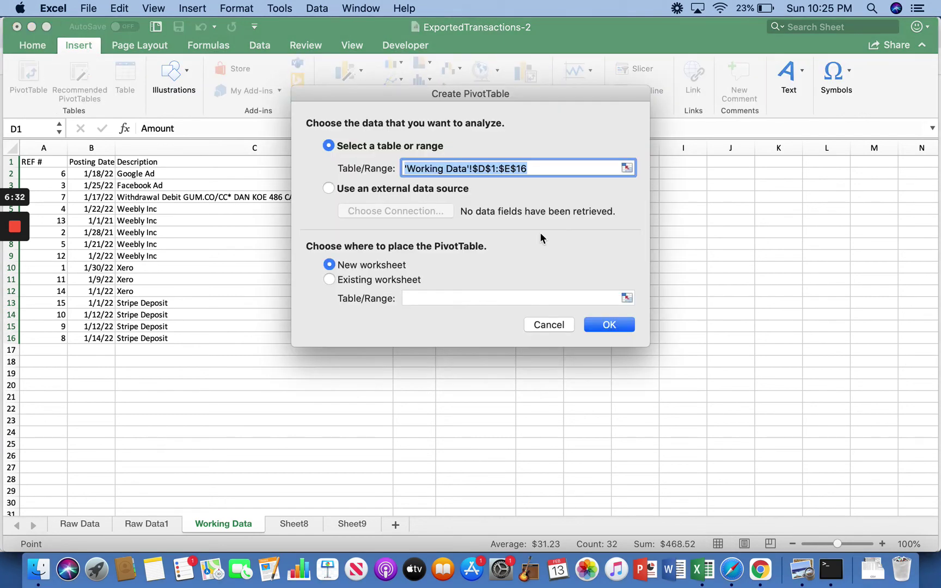
click(332, 279)
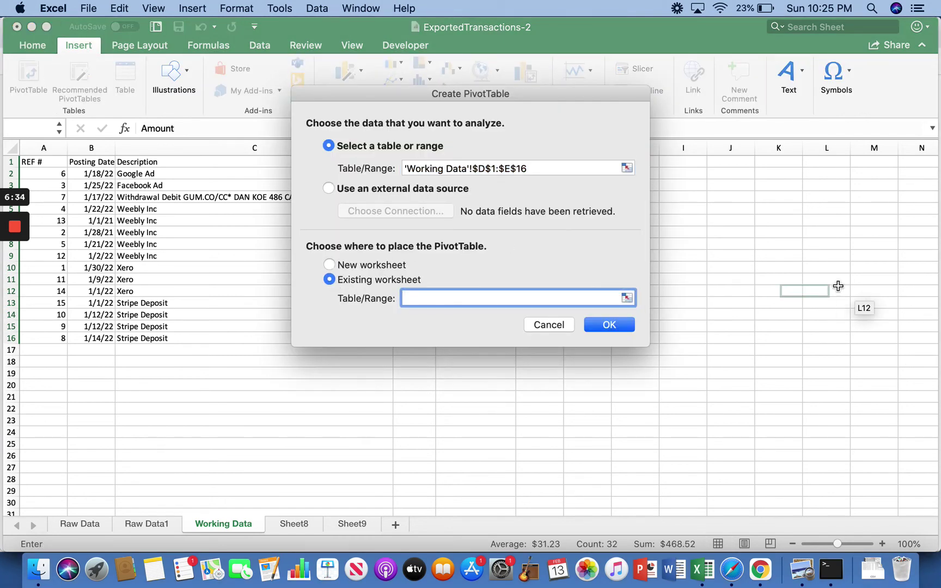
drag(678, 185, 752, 316)
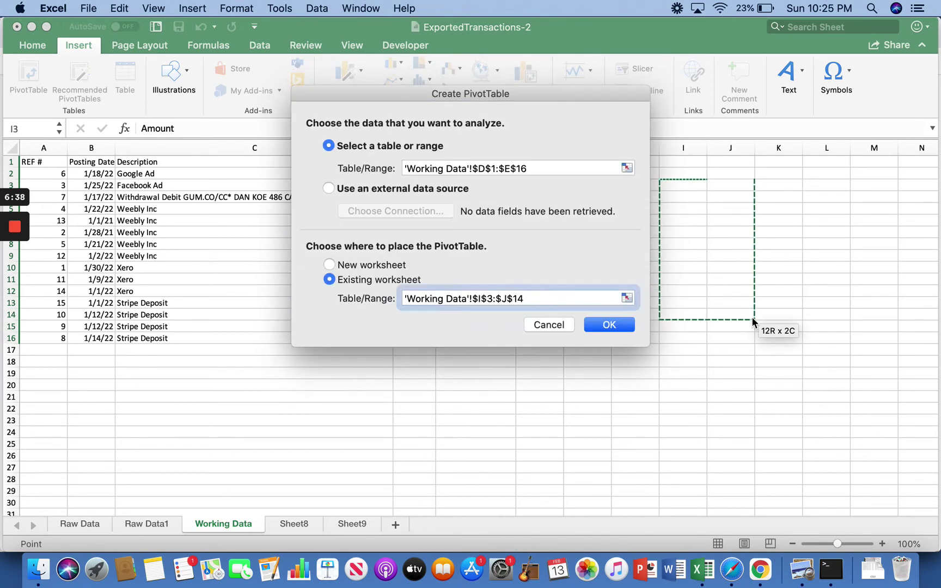
click(609, 325)
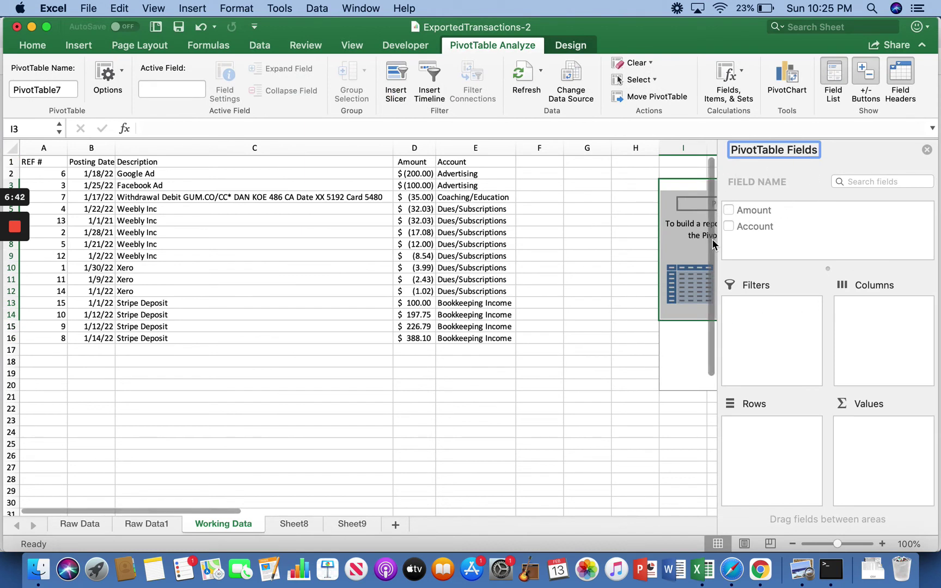
- Add Amount and Account to PivotTable7 so it sums Amount across four accounts, totaling 468.52
click(730, 210)
click(730, 226)
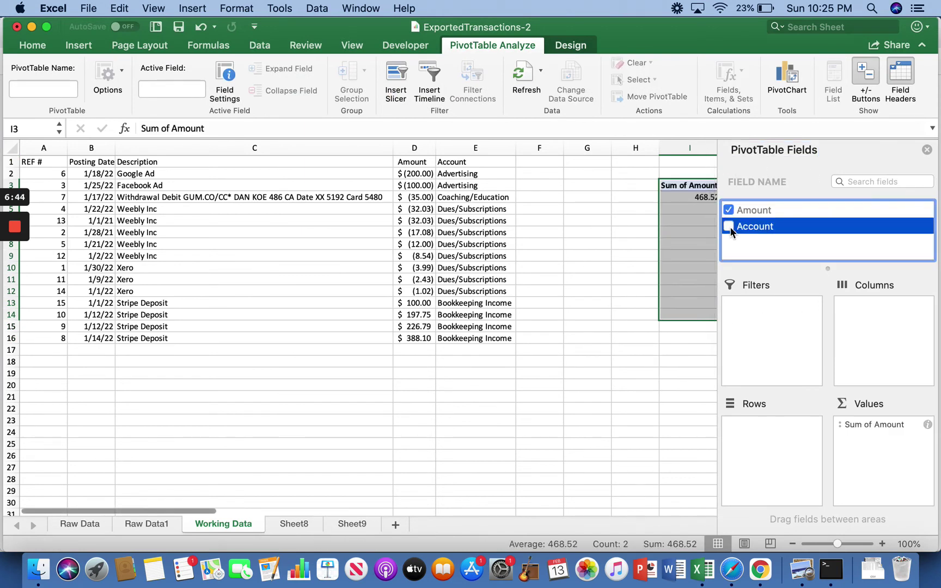
click(926, 151)
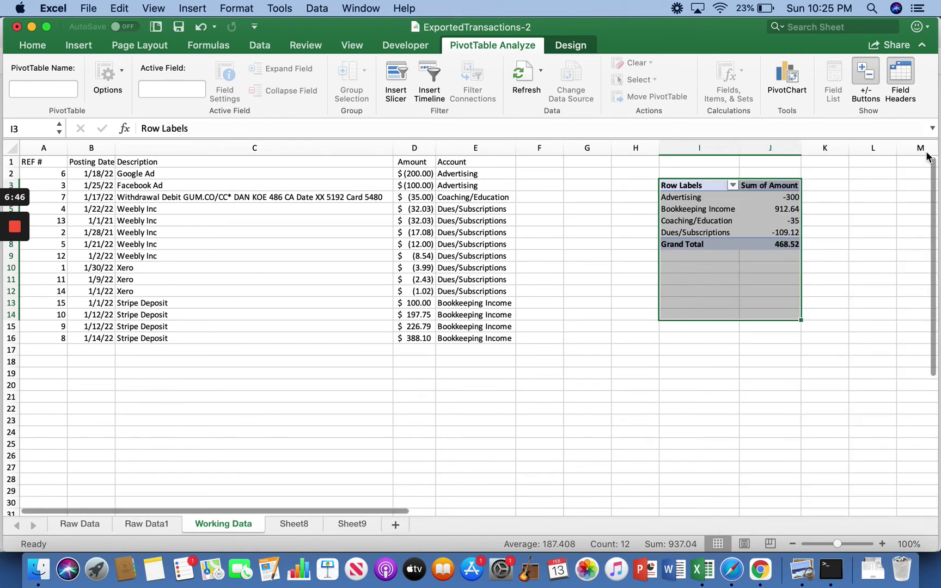
click(876, 268)
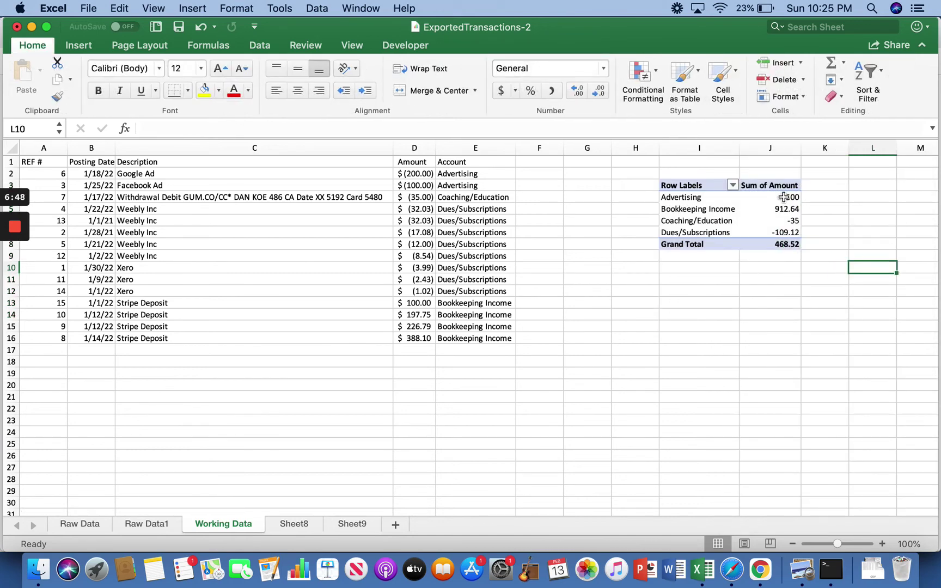
click(701, 188)
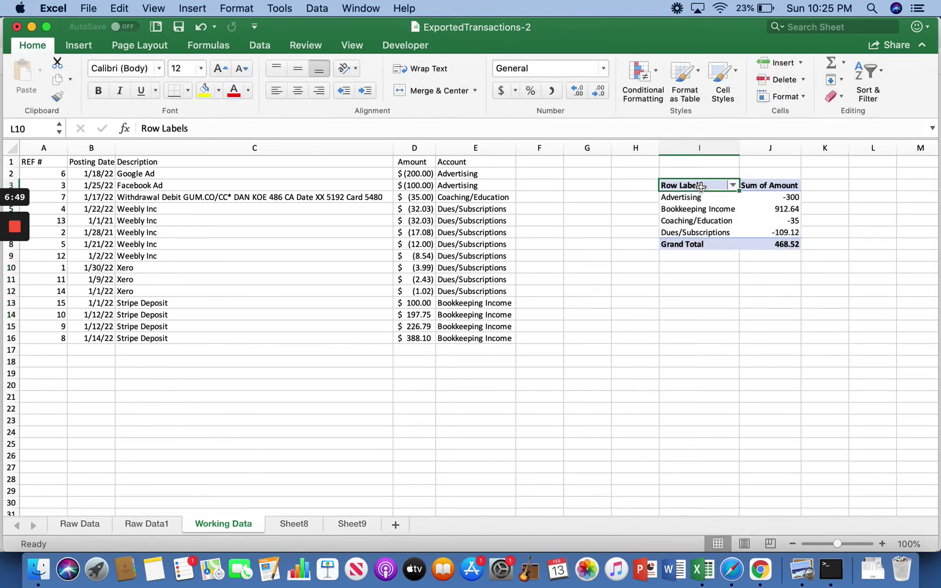
click(875, 243)
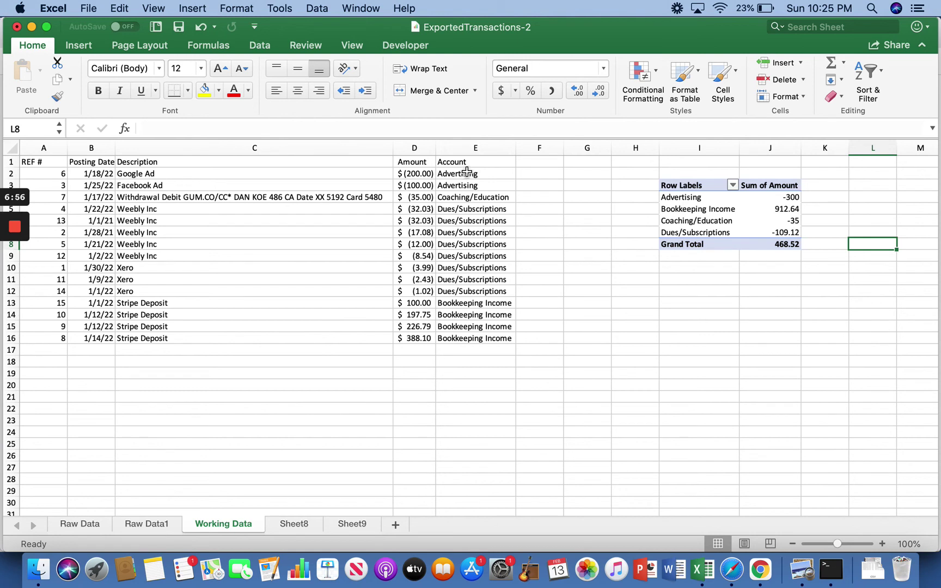
click(466, 174)
key(Down)
key(Down)
key(Up)
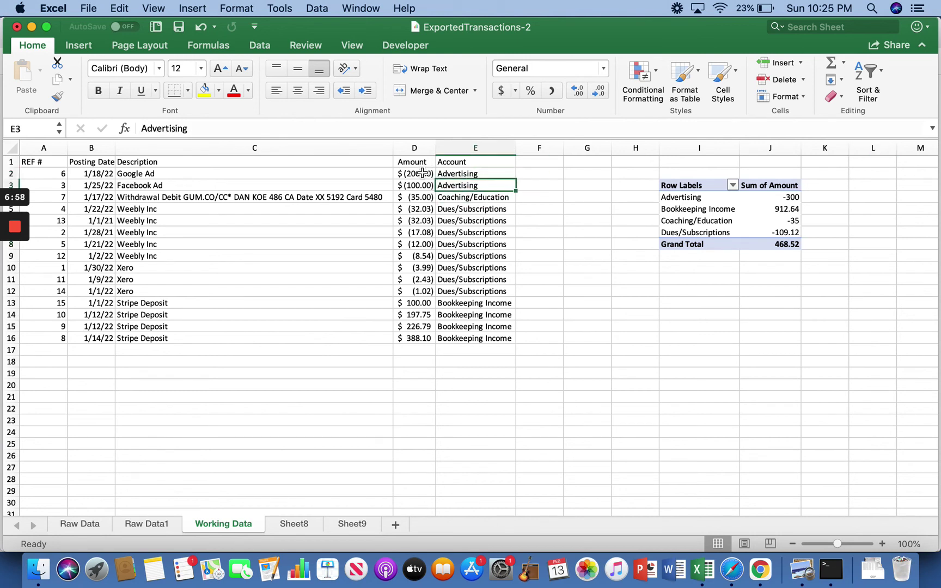
click(422, 173)
click(422, 186)
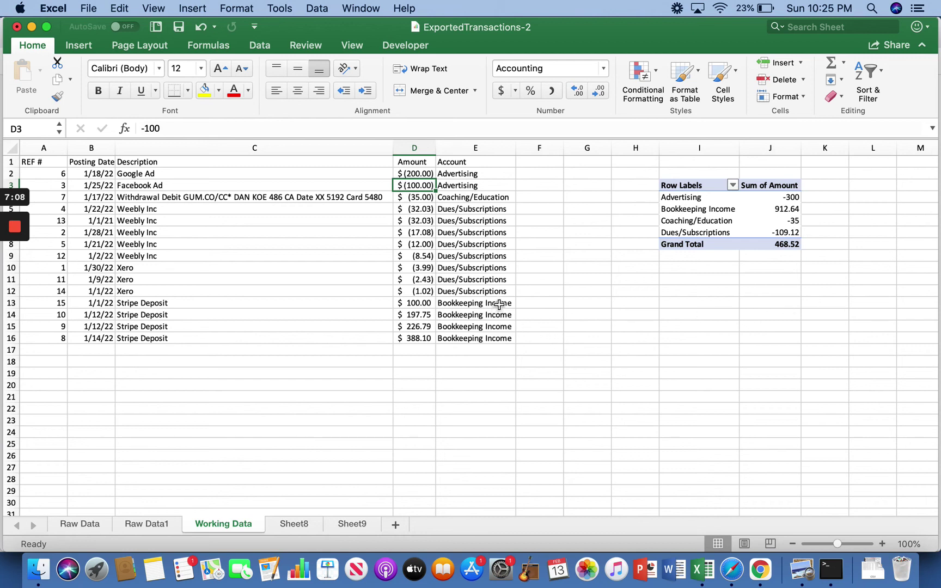
drag(498, 306, 676, 327)
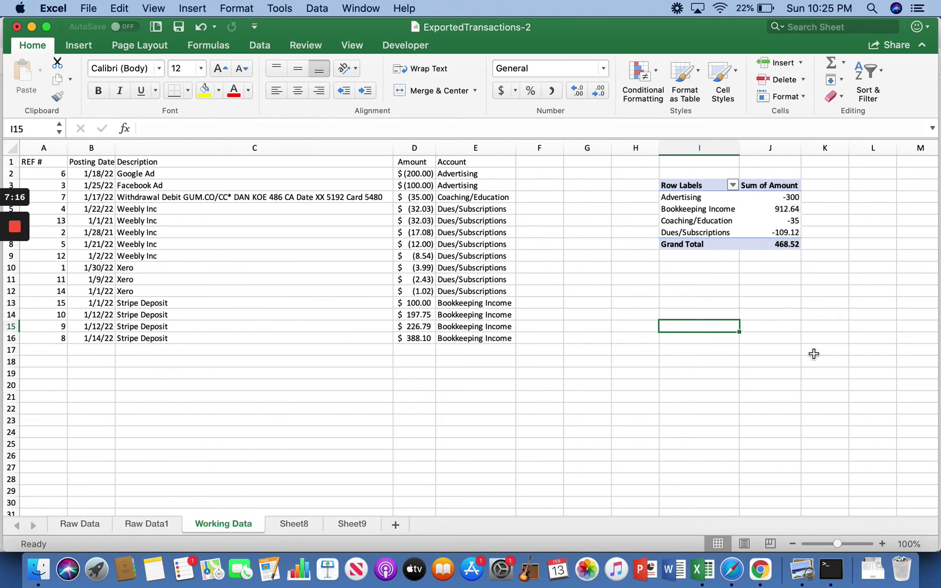
click(812, 245)
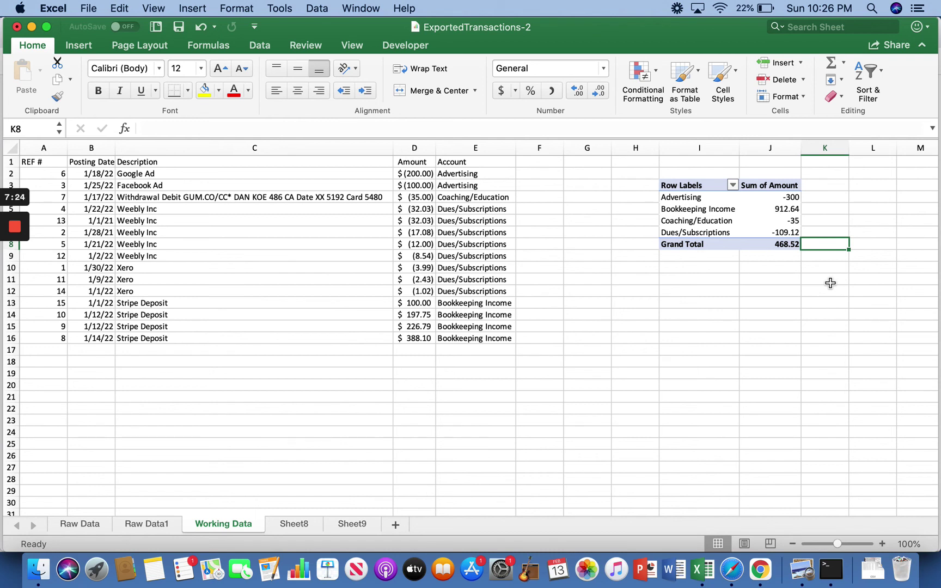
click(733, 185)
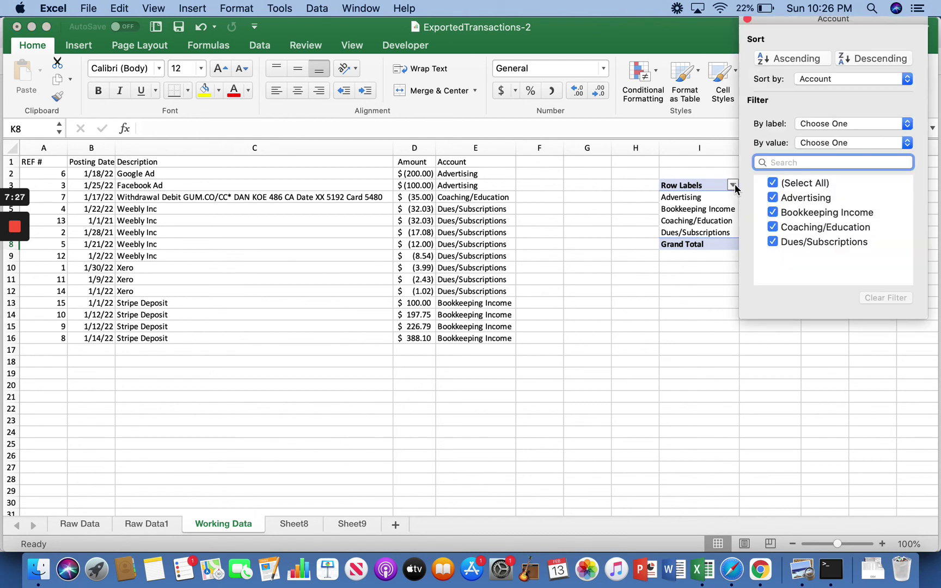
click(773, 197)
click(772, 226)
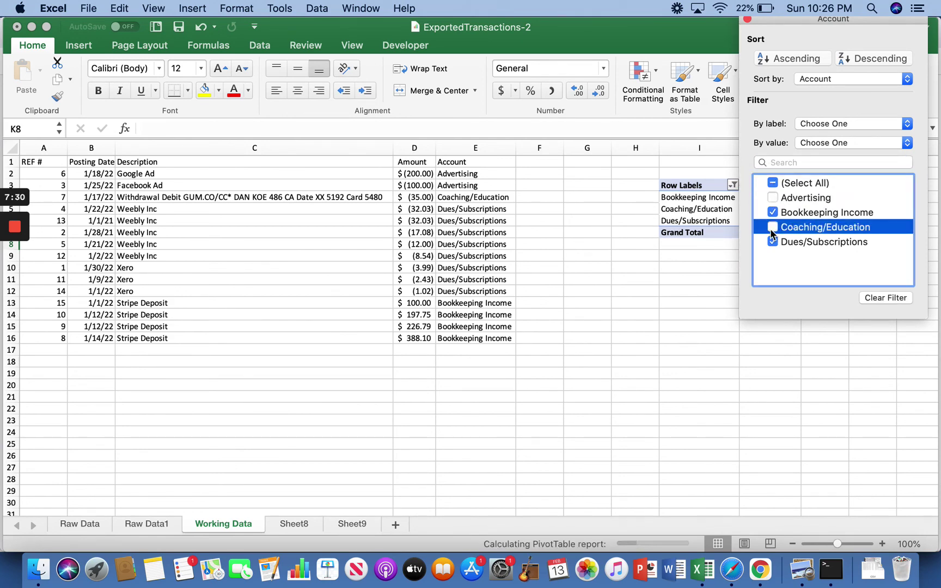
click(772, 242)
click(703, 280)
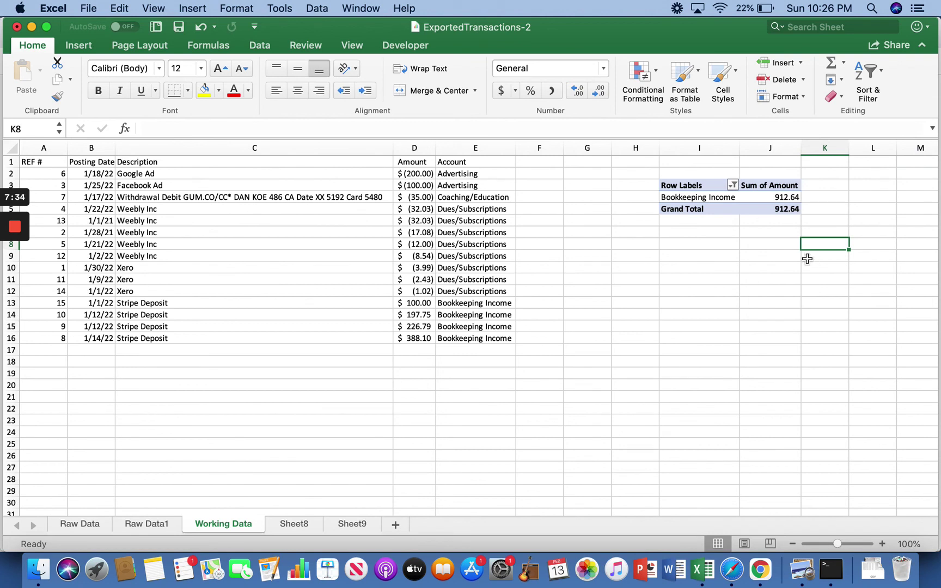
click(733, 185)
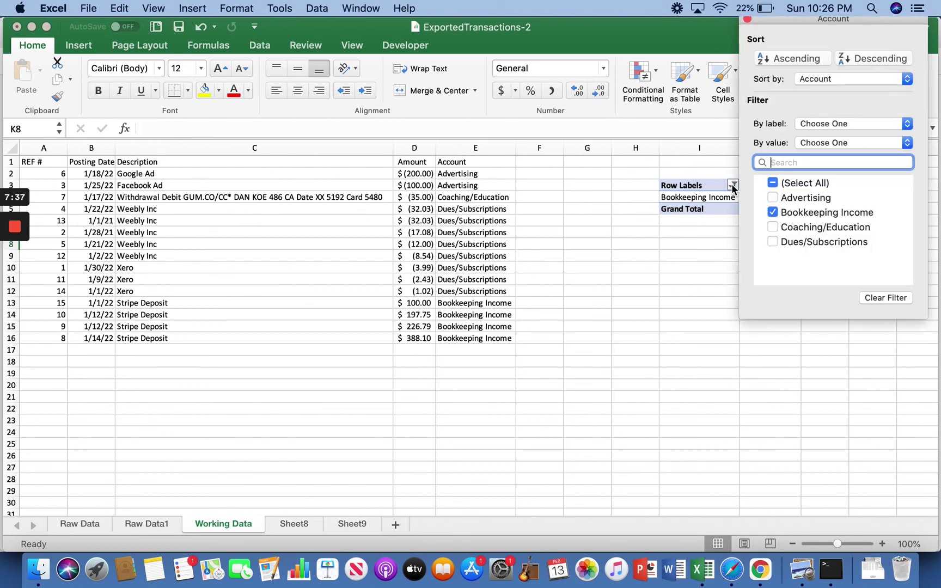
click(773, 198)
click(774, 213)
click(774, 227)
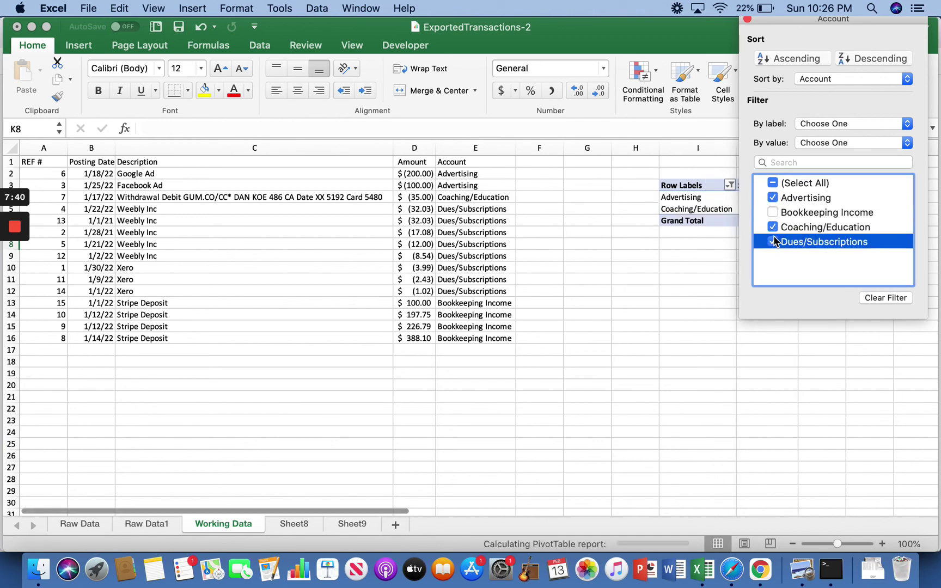
click(773, 241)
click(763, 367)
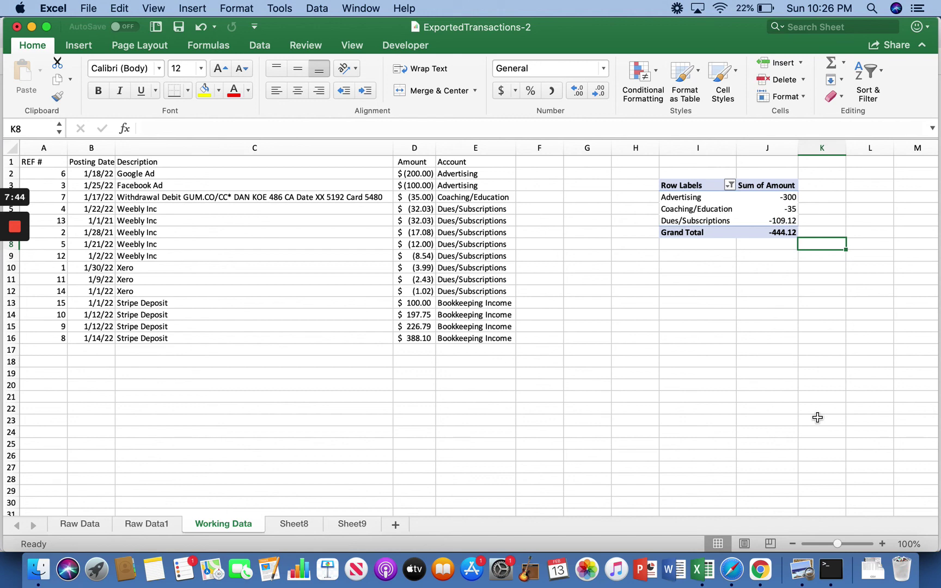
click(730, 186)
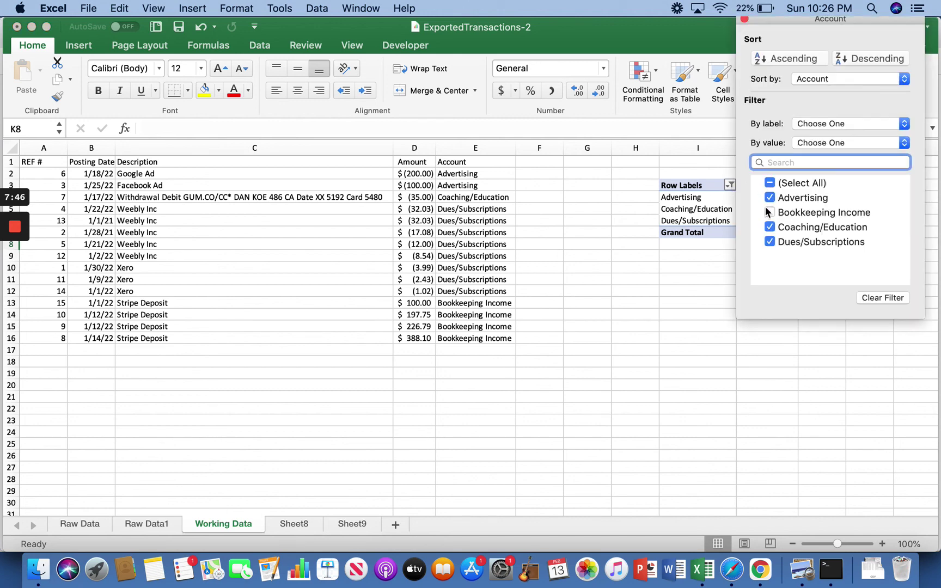
click(770, 184)
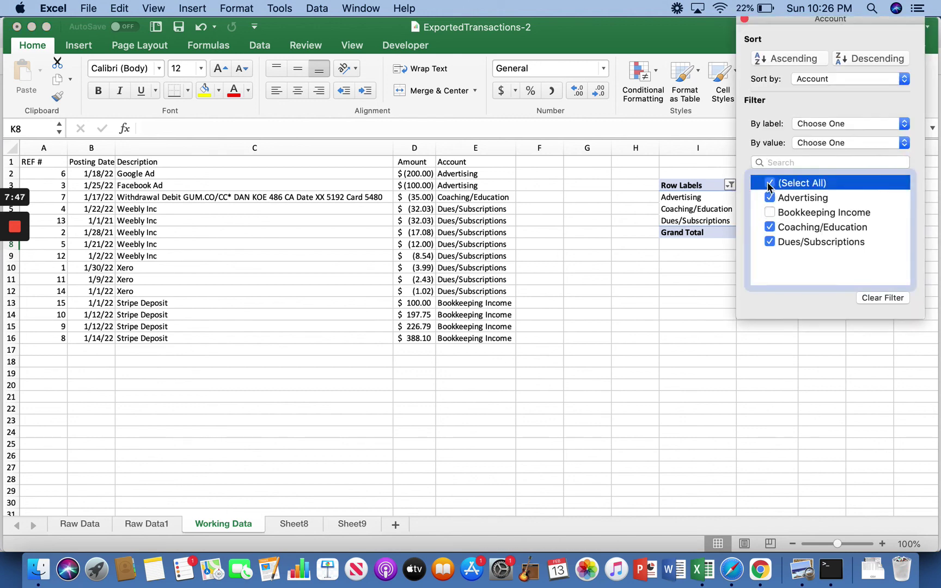
click(757, 344)
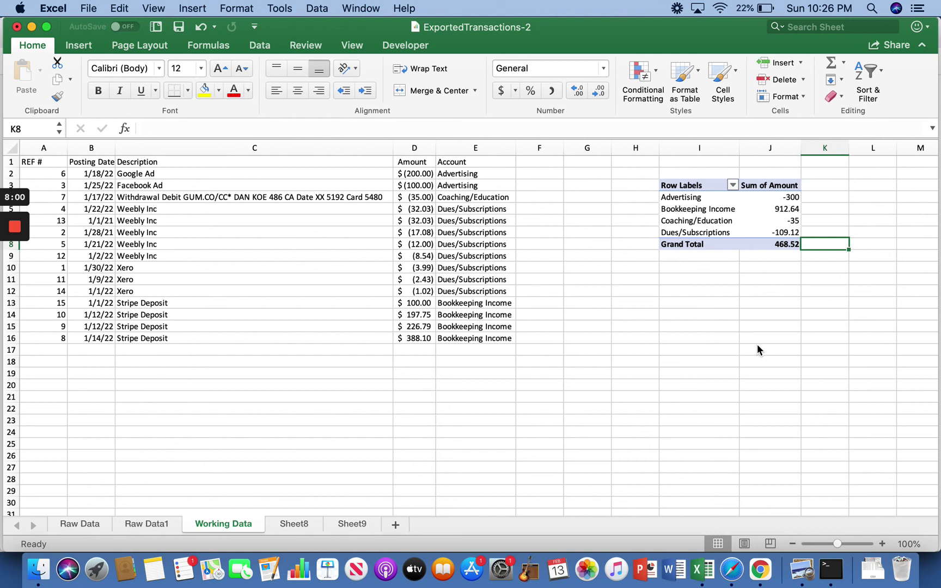
click(805, 328)
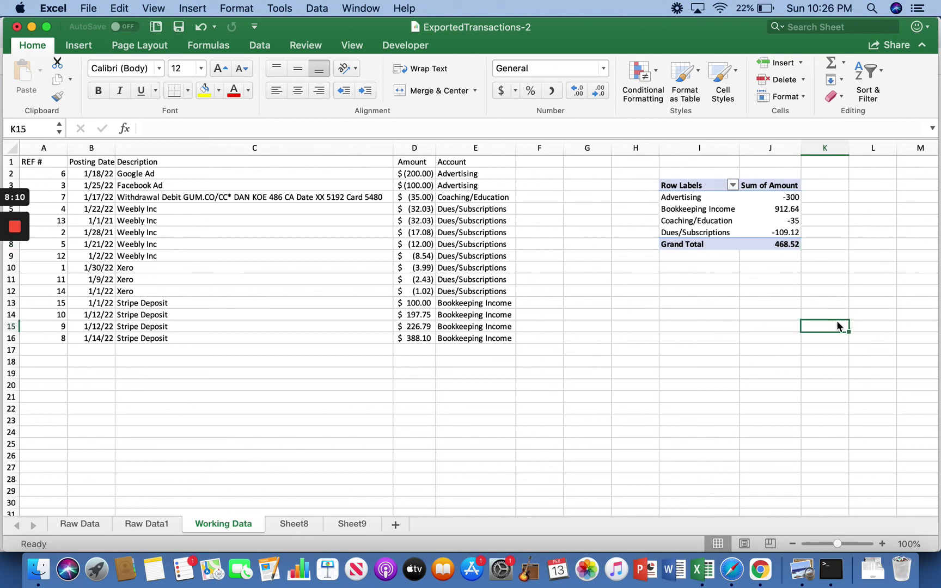
click(859, 232)
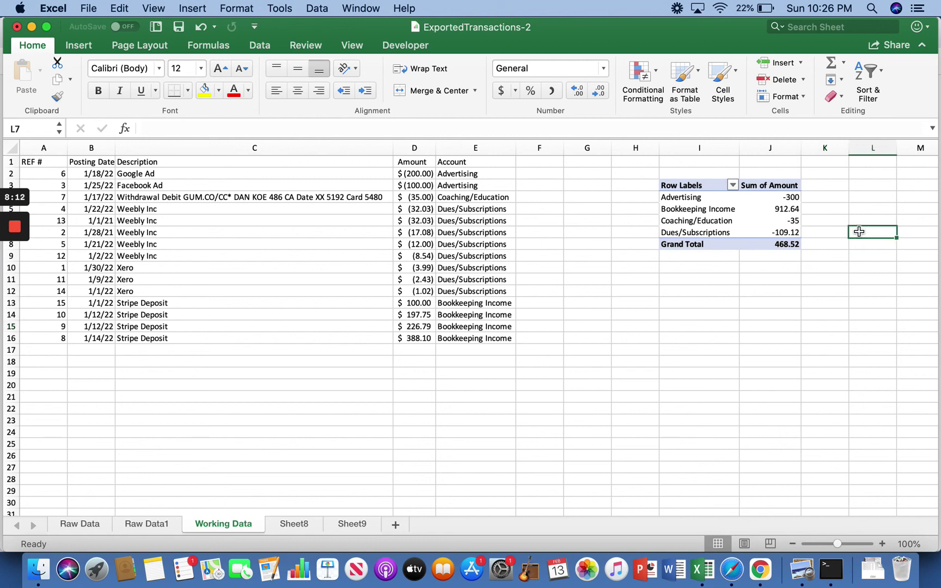